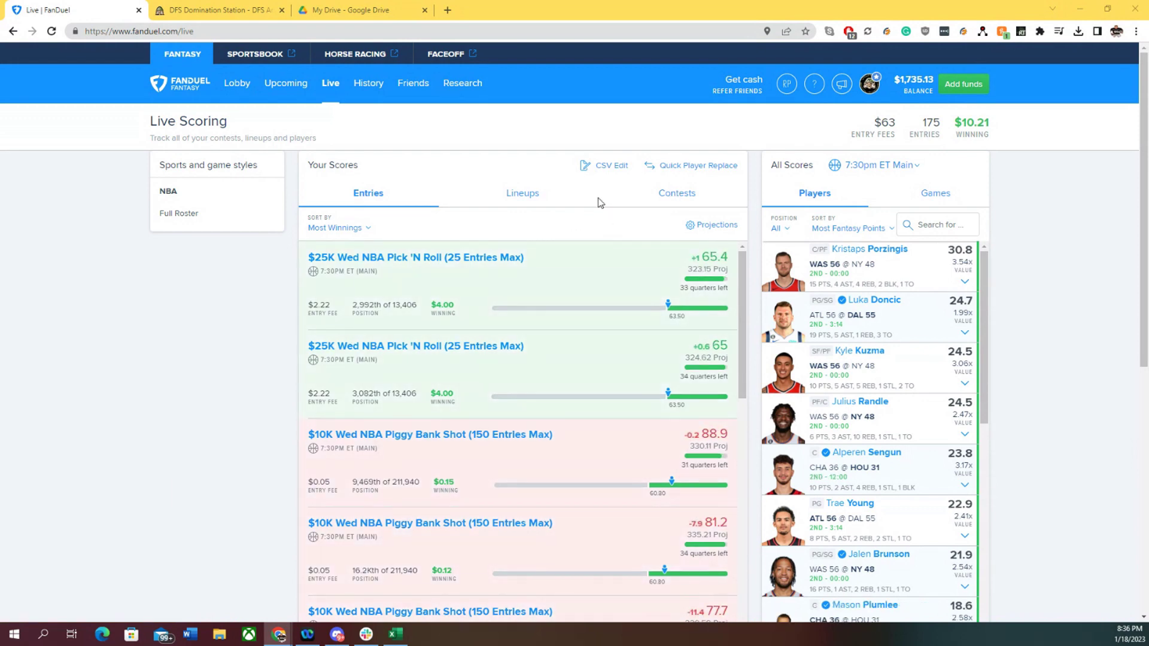
# Step: Download the CSV entries template for the NBA Main Wednesday 7:30pm slate
pyautogui.click(609, 172)
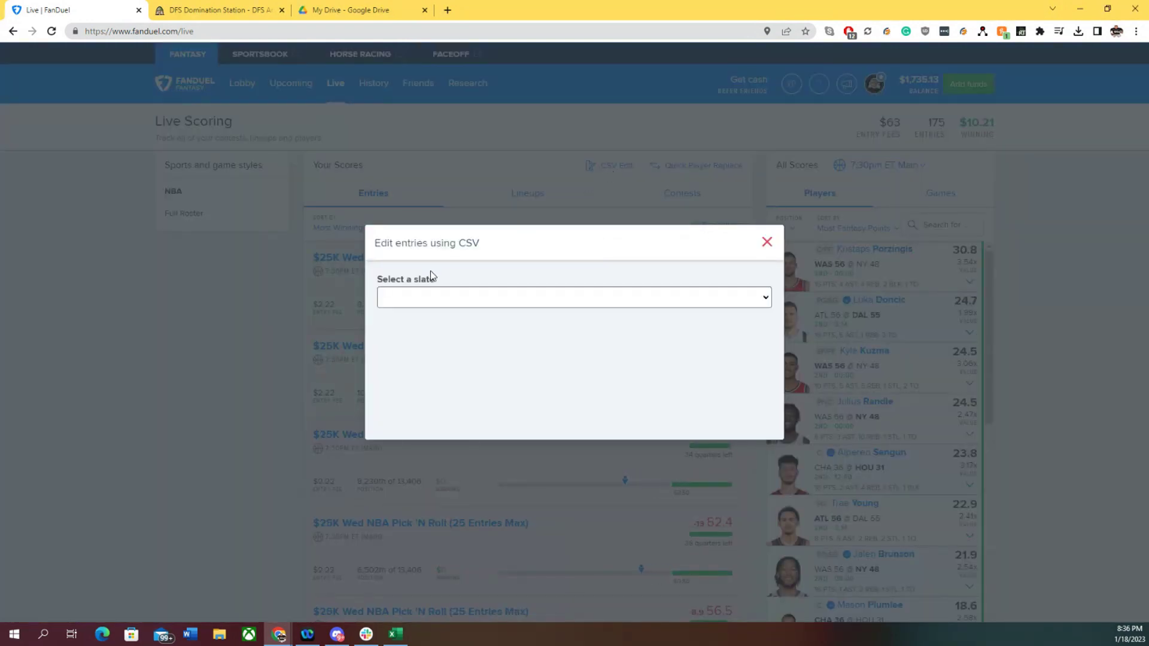
pyautogui.click(439, 299)
pyautogui.click(440, 294)
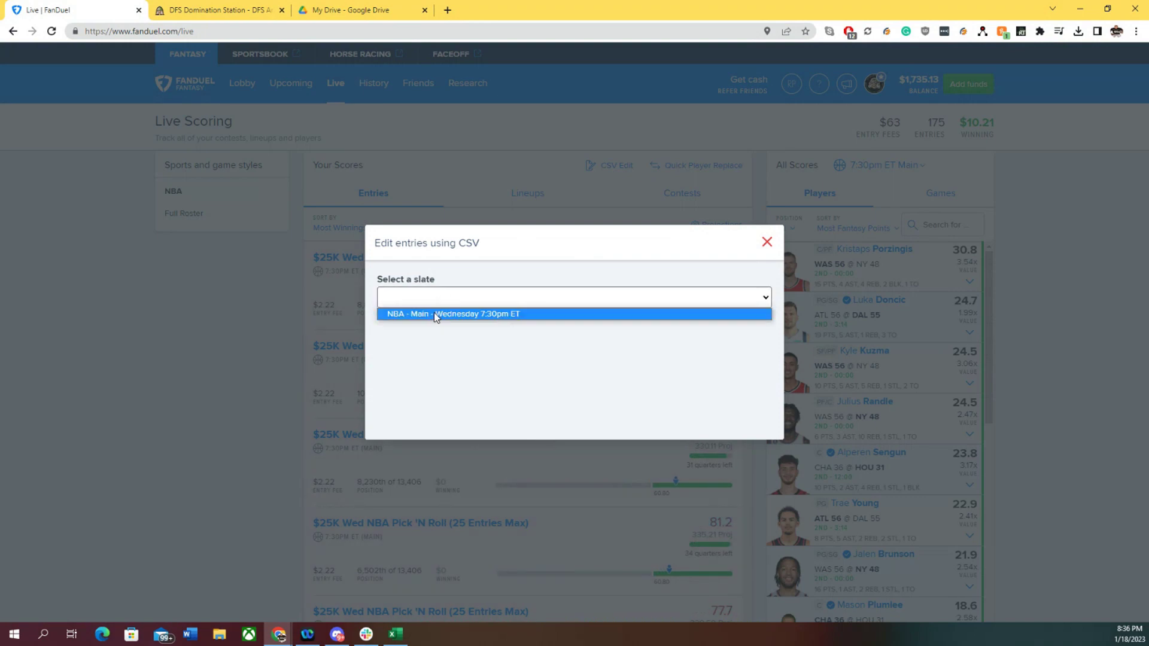
pyautogui.click(434, 314)
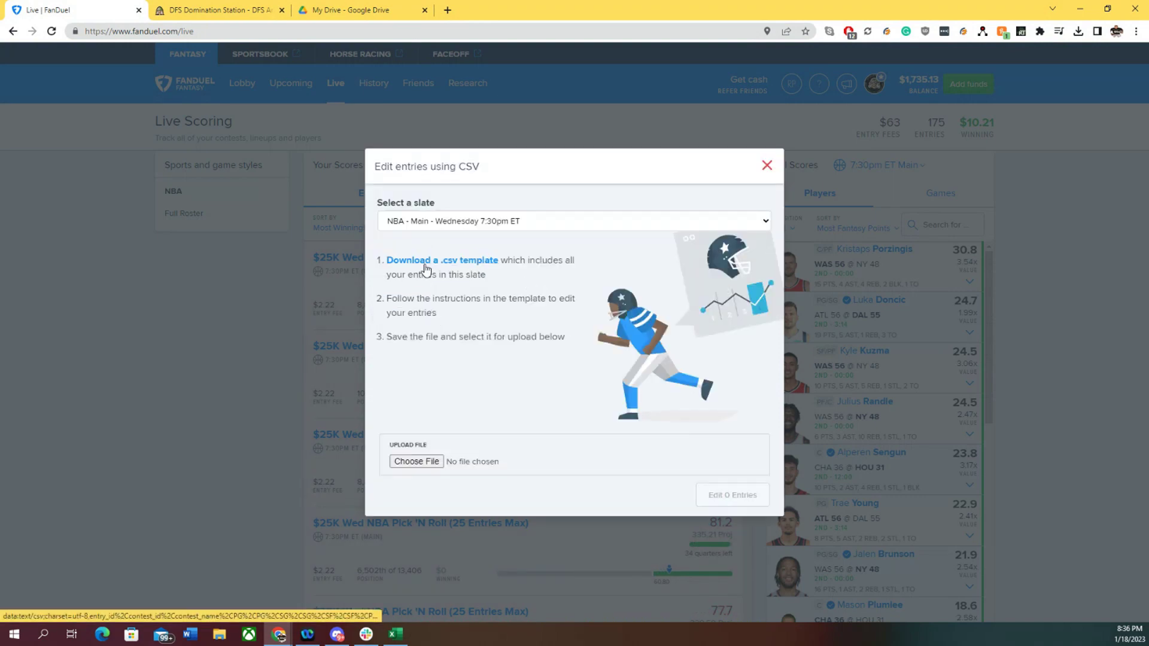
pyautogui.click(426, 269)
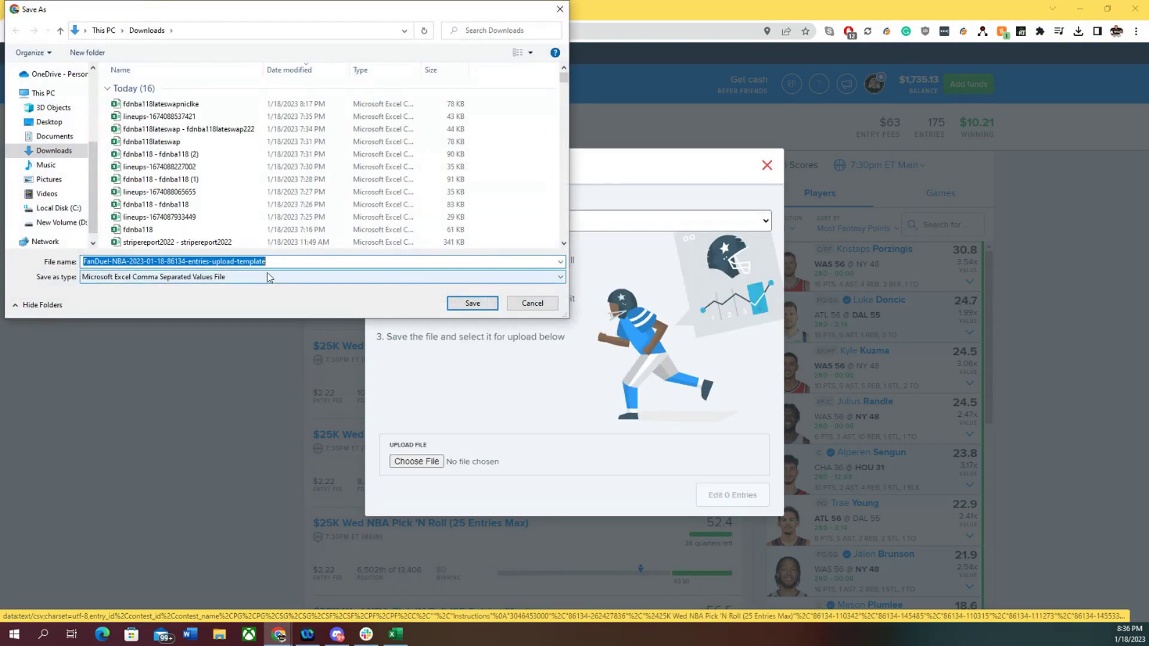
# Step: Save the template as fdnba118lateswaptutorial.csv
pyautogui.click(287, 261)
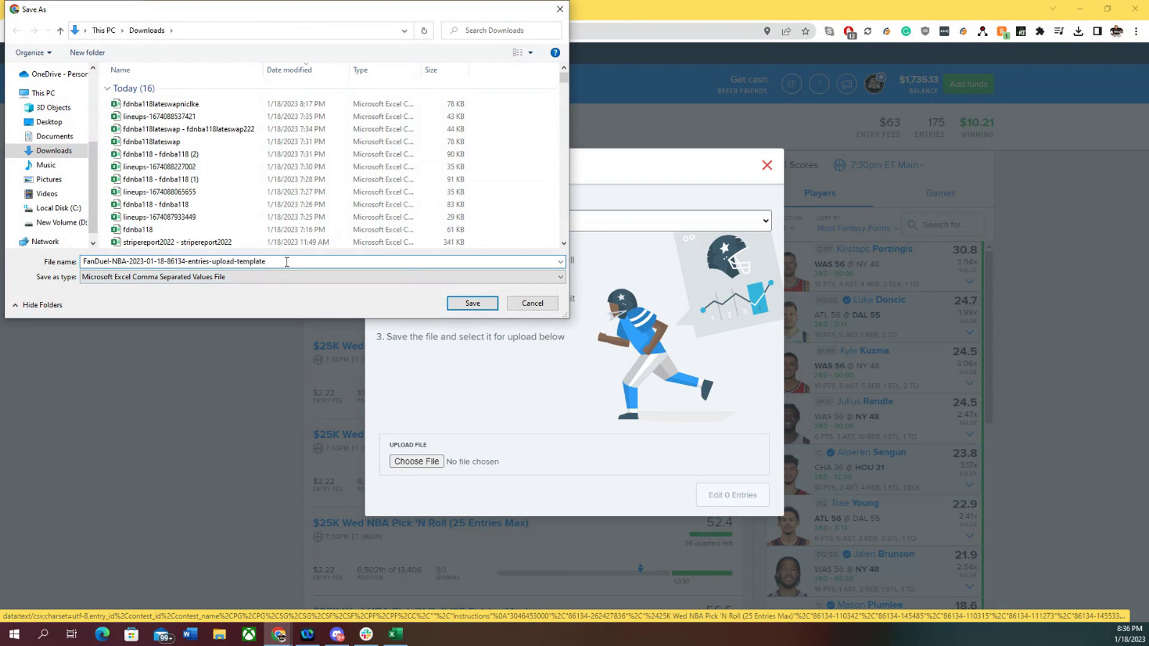
pyautogui.hotkey('ctrl', 'shift', 'Left')
pyautogui.hotkey('ctrl', 'shift', 'Left')
pyautogui.hotkey('ctrl', 'shift', 'Left')
pyautogui.hotkey('ctrl', 'shift', 'Left')
pyautogui.hotkey('ctrl', 'shift', 'Left')
pyautogui.hotkey('ctrl', 'shift', 'Left')
pyautogui.moveTo(137, 253); pyautogui.dragTo(58, 257)
pyautogui.press('BackSpace')
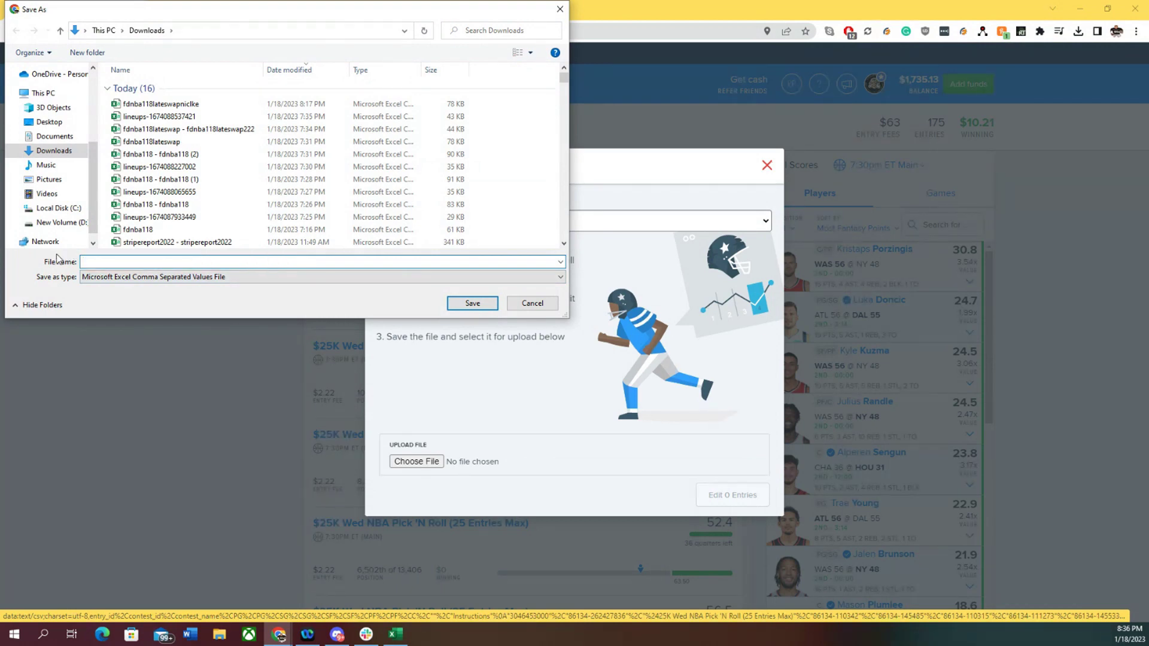
pyautogui.write('fdn')
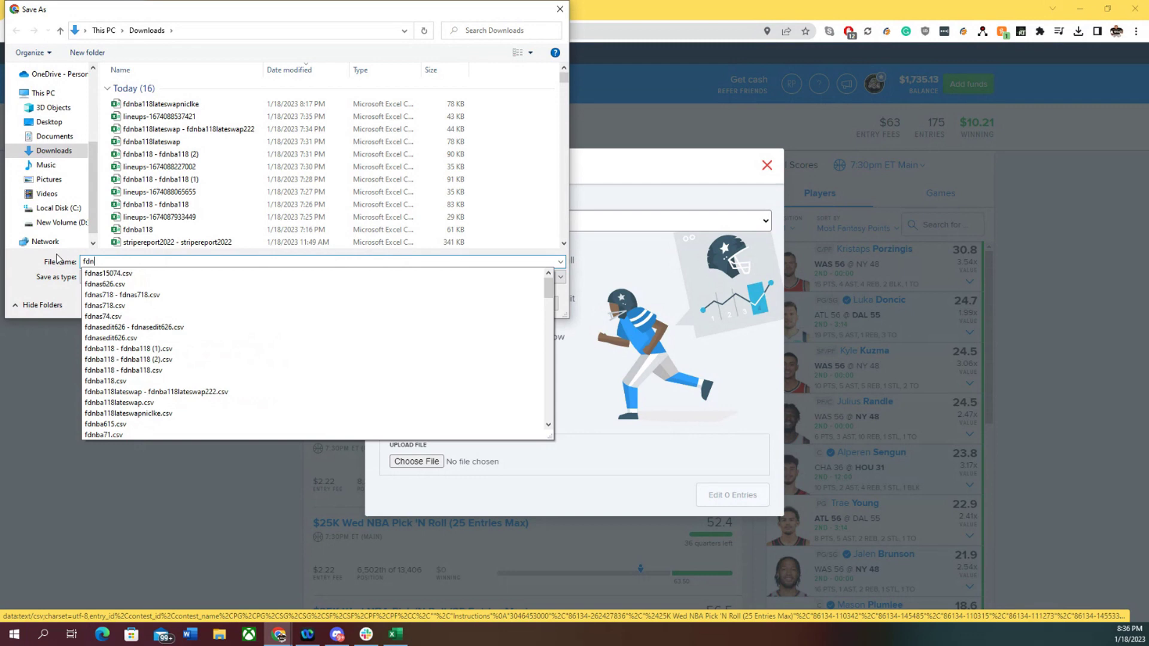
pyautogui.write('ba1')
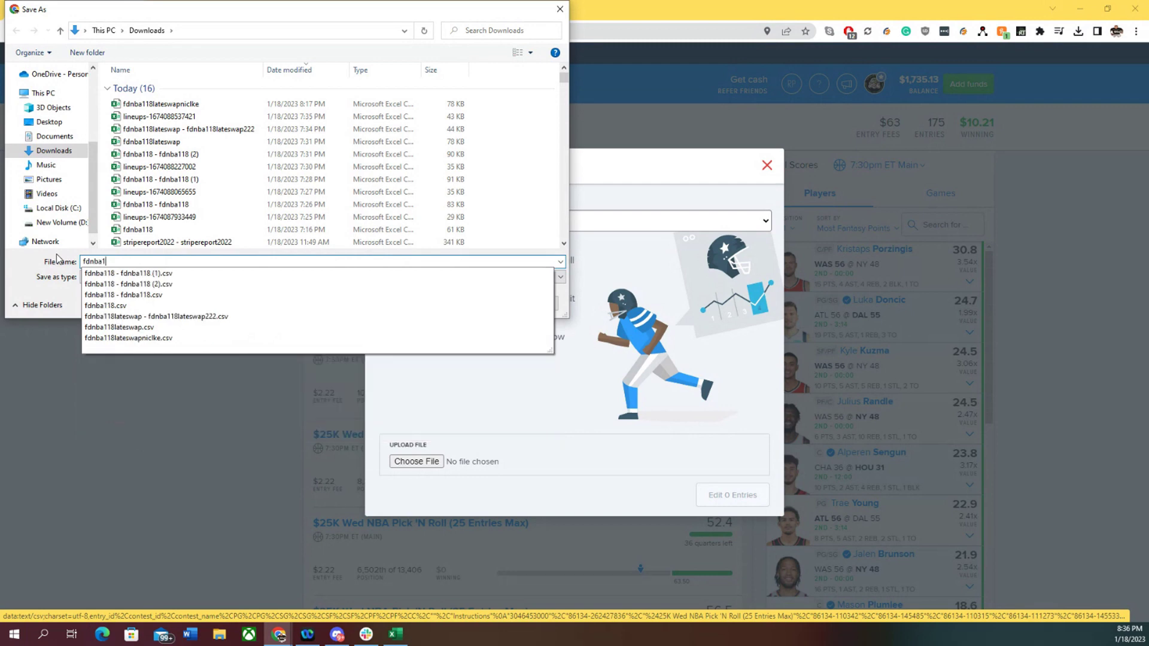
pyautogui.write('18lateswap')
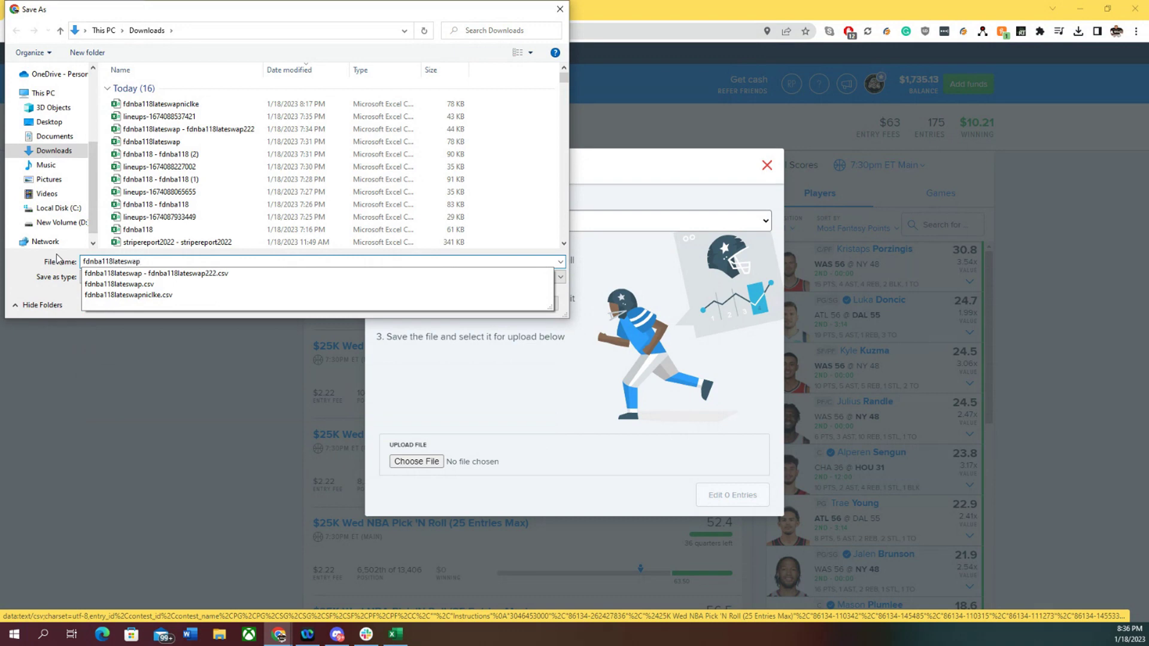
pyautogui.write('tutorial')
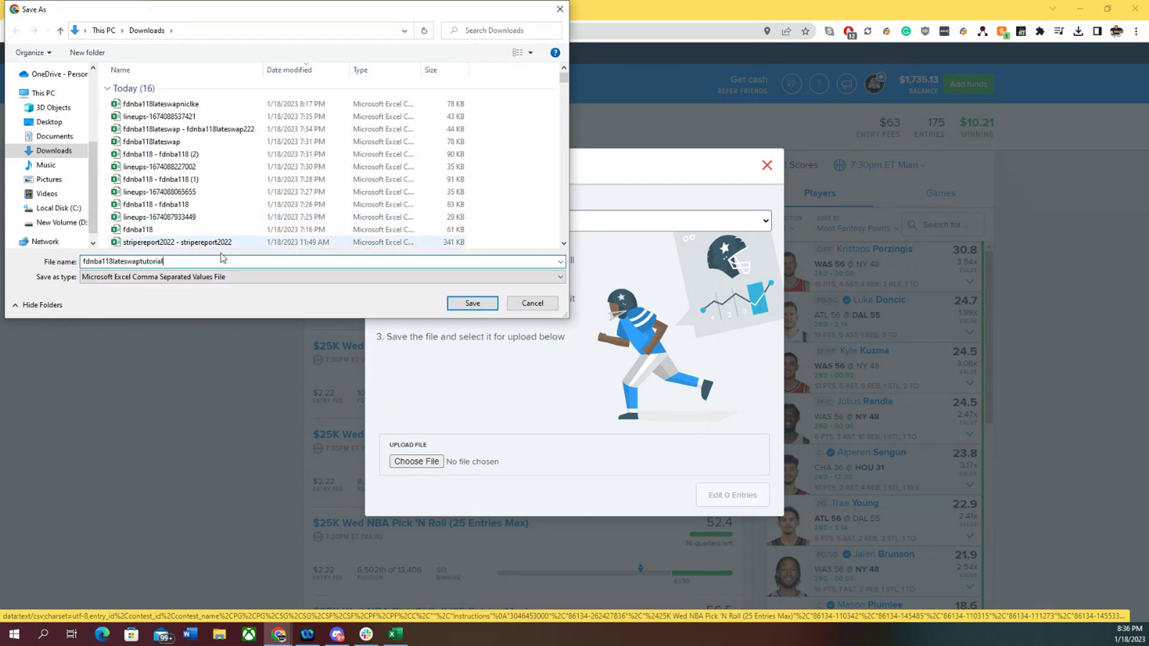
pyautogui.click(473, 303)
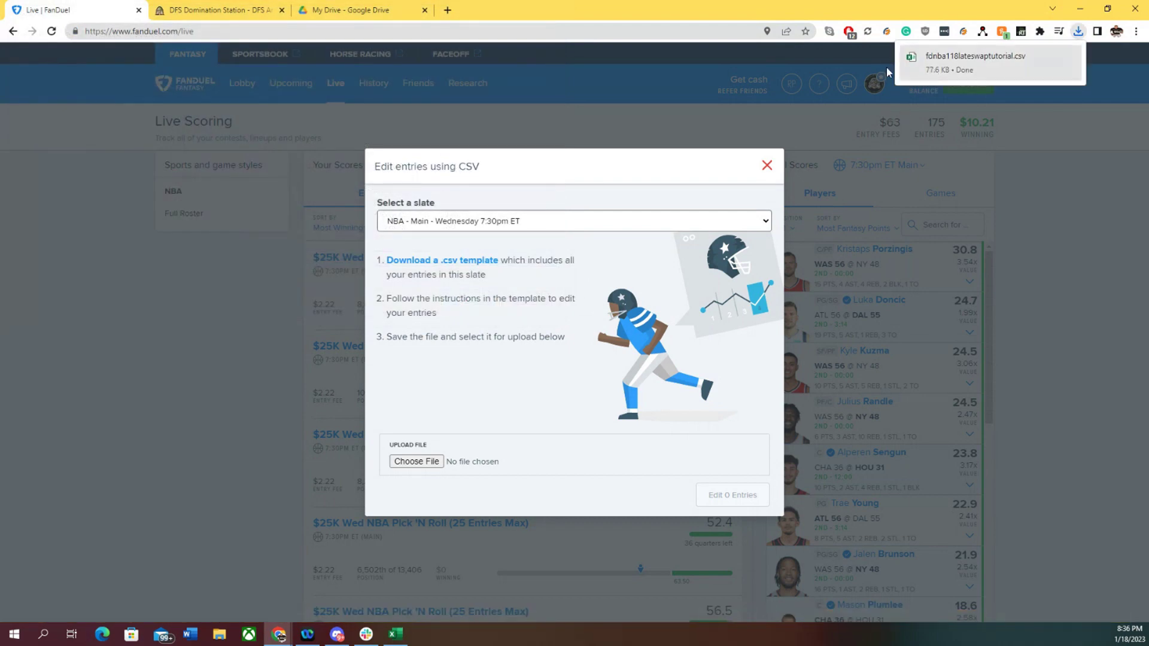
# Step: Upload fdnba118lateswaptutorial.csv from the recent downloads into My Drive and open it with Google Sheets
pyautogui.click(188, 10)
pyautogui.click(349, 6)
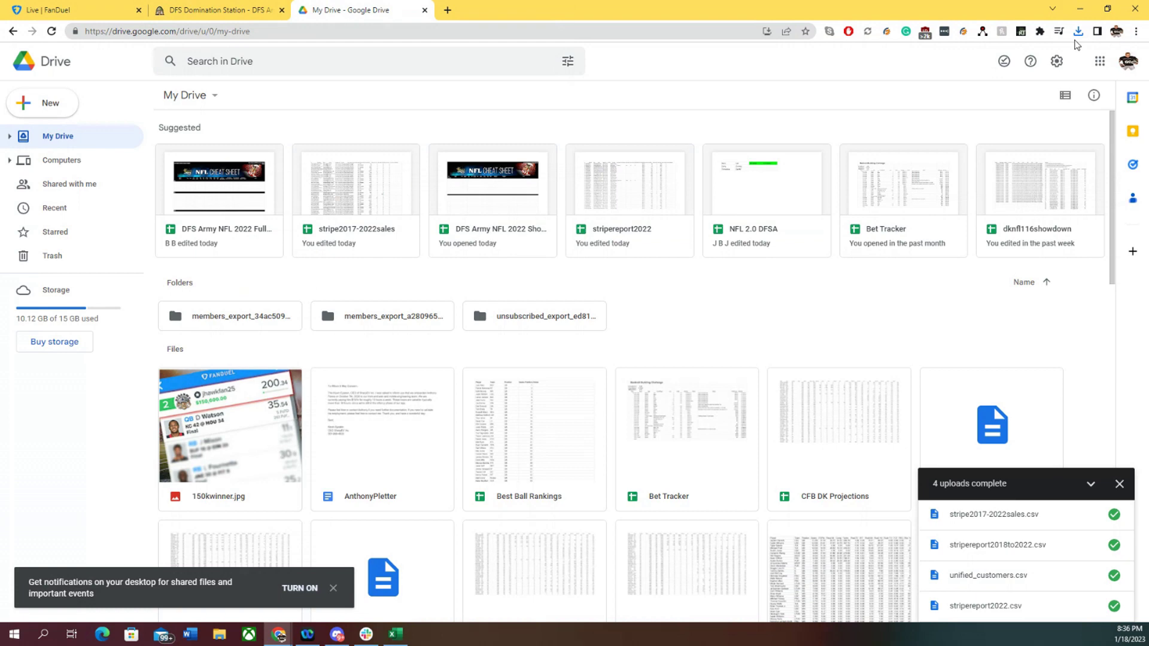
pyautogui.click(1078, 32)
pyautogui.moveTo(975, 84); pyautogui.dragTo(607, 420)
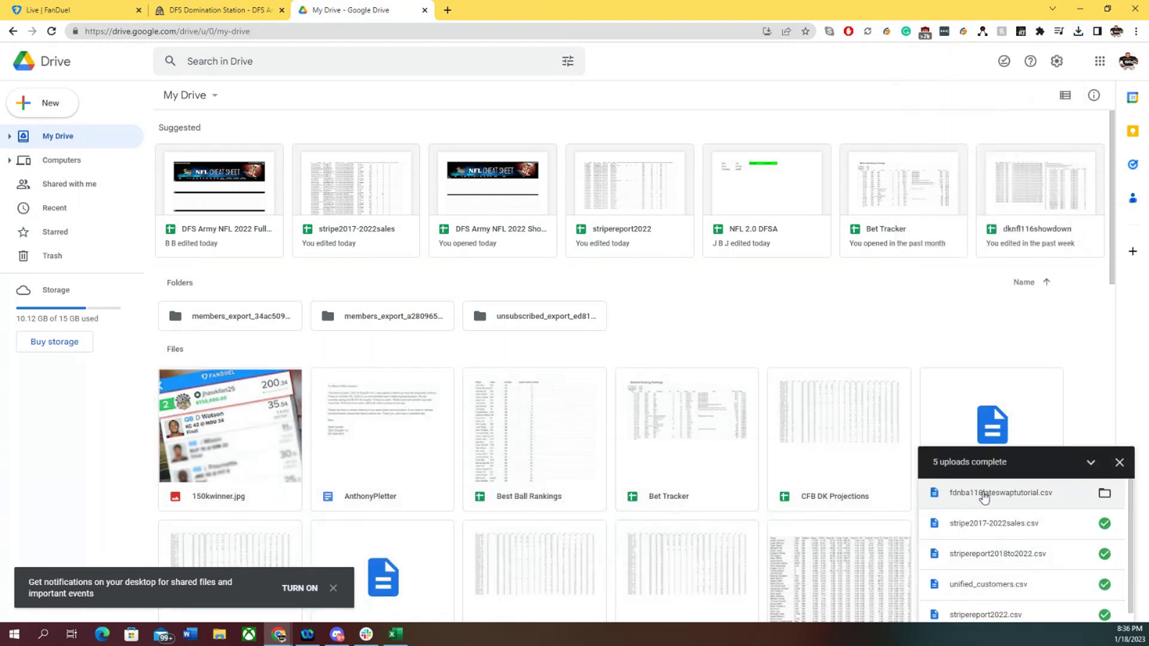
pyautogui.click(983, 494)
pyautogui.click(570, 60)
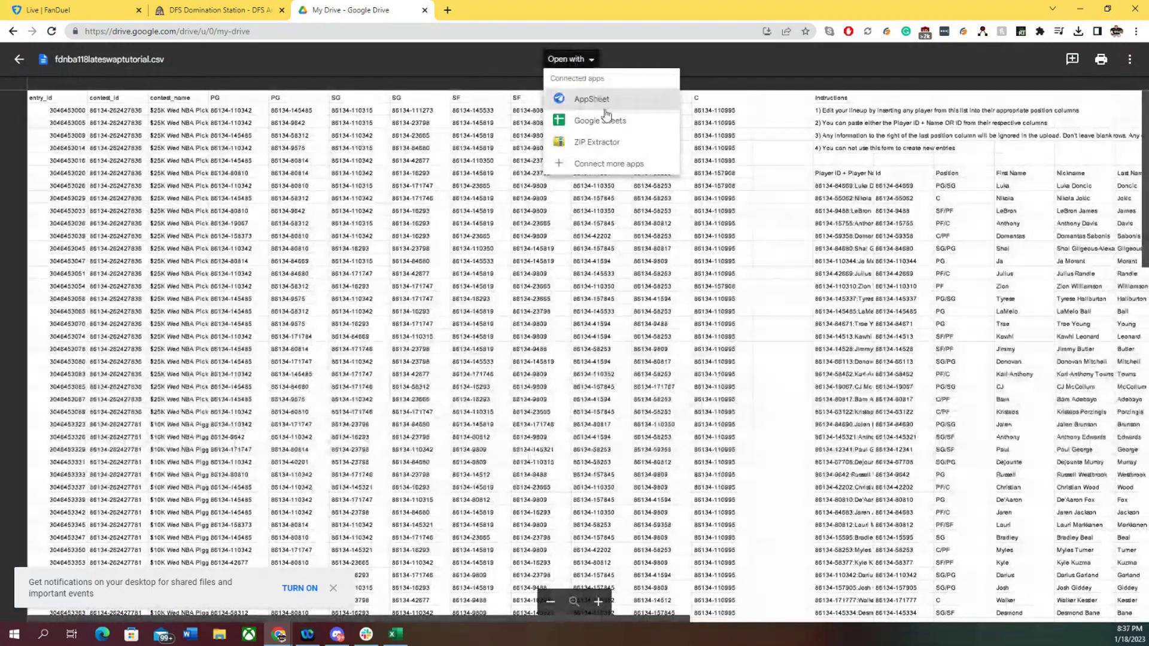
pyautogui.click(602, 121)
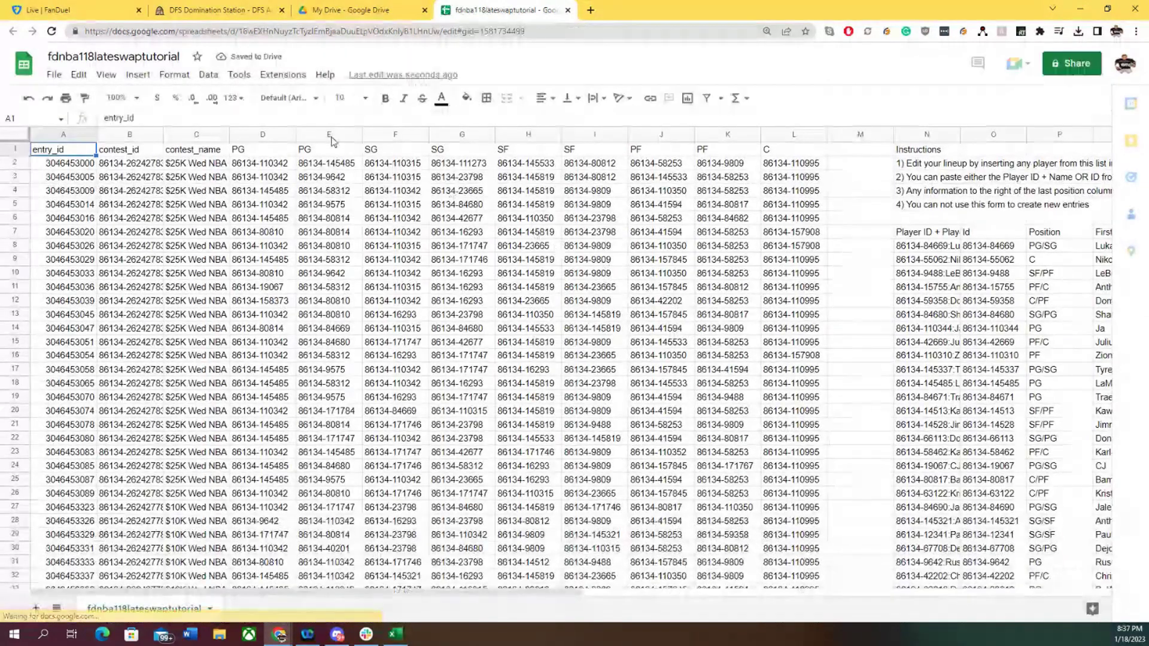
# Step: Auto-fit columns A and C, then clear the $25K Pick 'N Roll entries in A2:L26
pyautogui.doubleClick(96, 132)
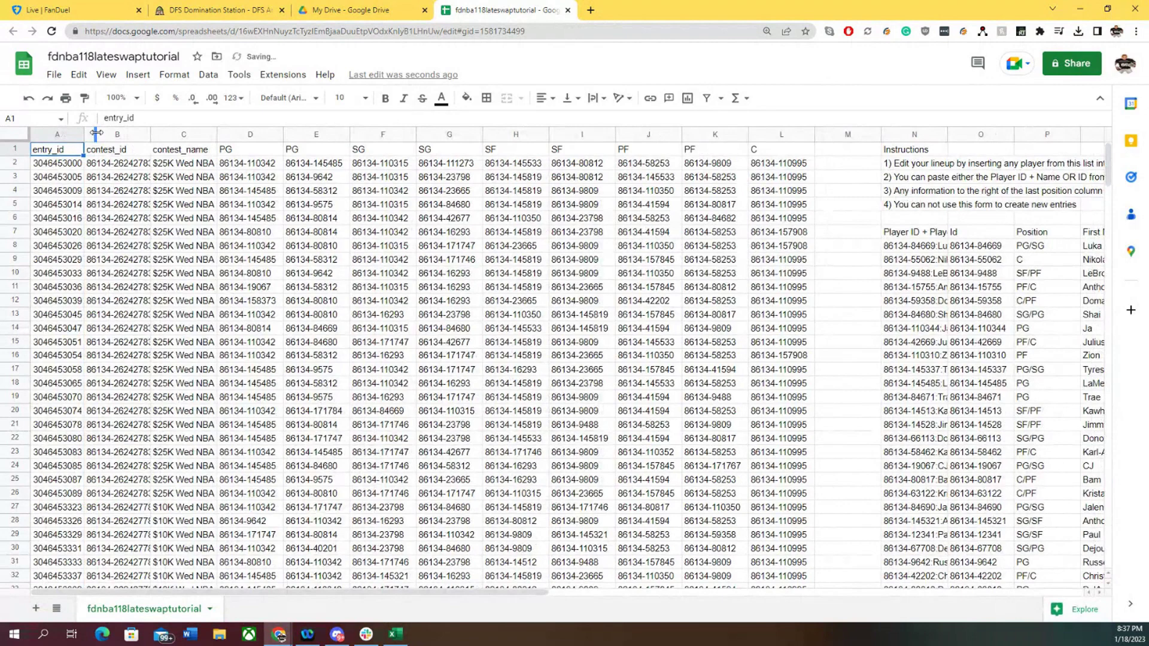
pyautogui.doubleClick(216, 133)
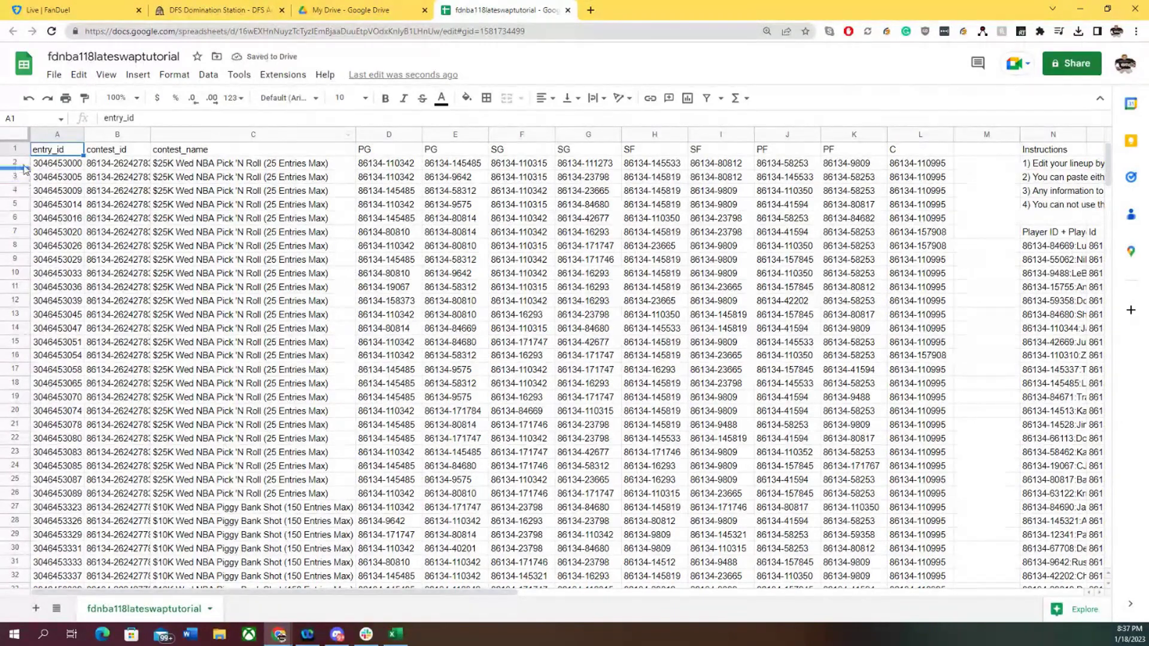
pyautogui.click(45, 167)
pyautogui.moveTo(144, 179); pyautogui.dragTo(918, 496)
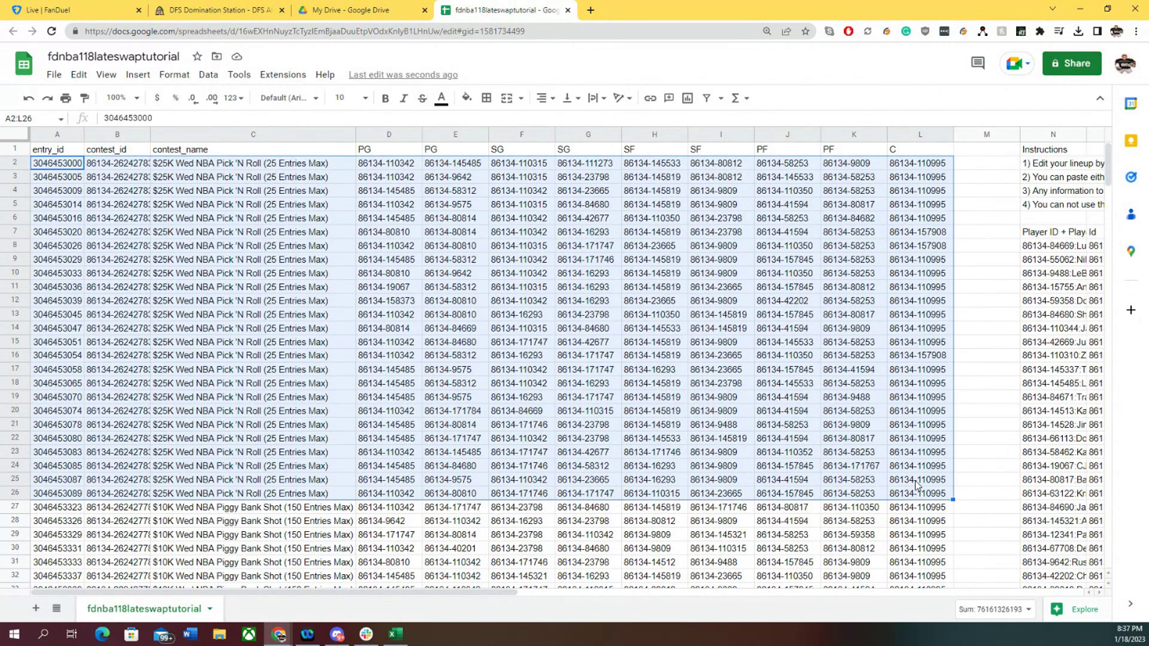
pyautogui.press('Delete')
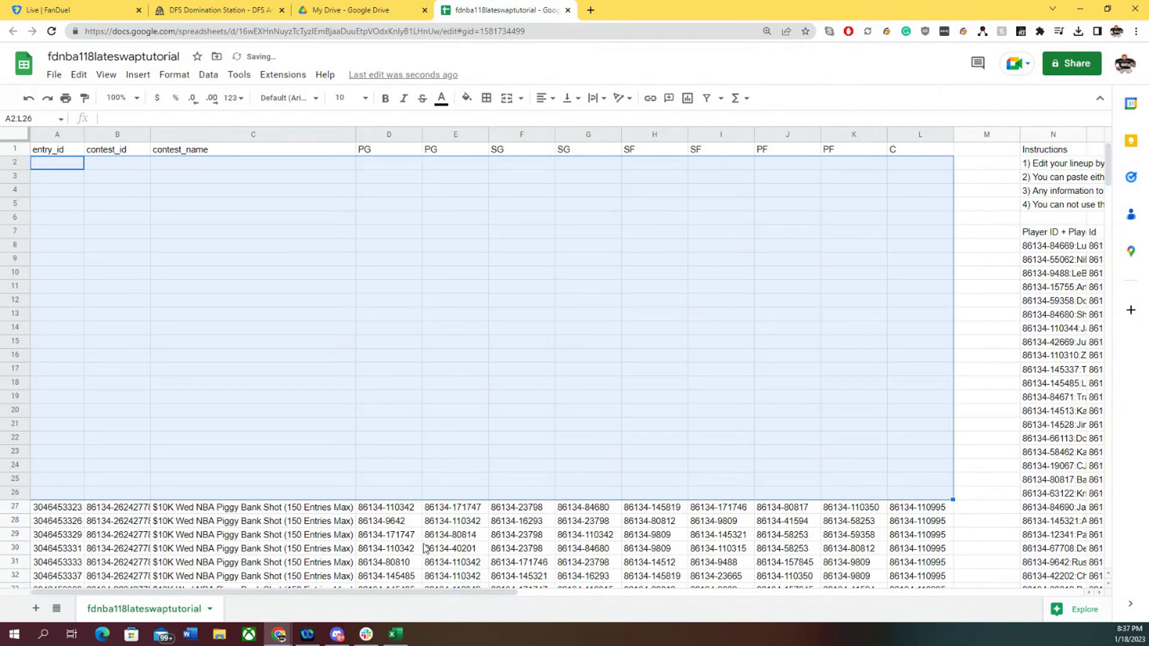
pyautogui.click(420, 549)
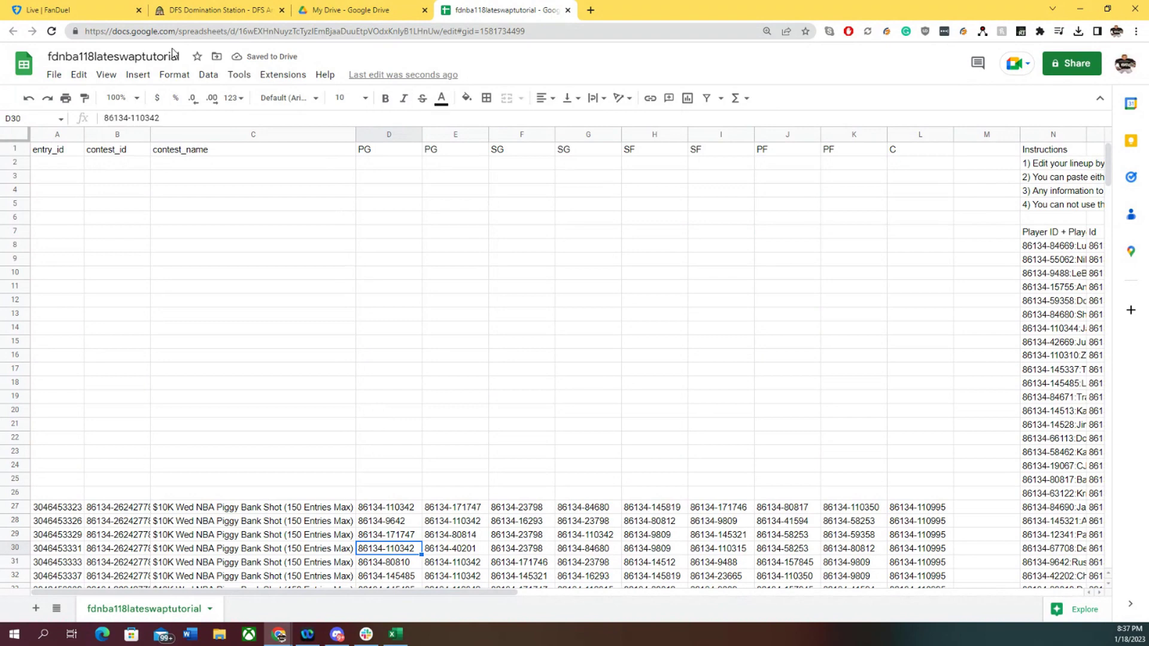
# Step: Download the edited sheet as a Comma Separated Values (.csv) file to Downloads
pyautogui.click(52, 75)
pyautogui.moveTo(116, 248)
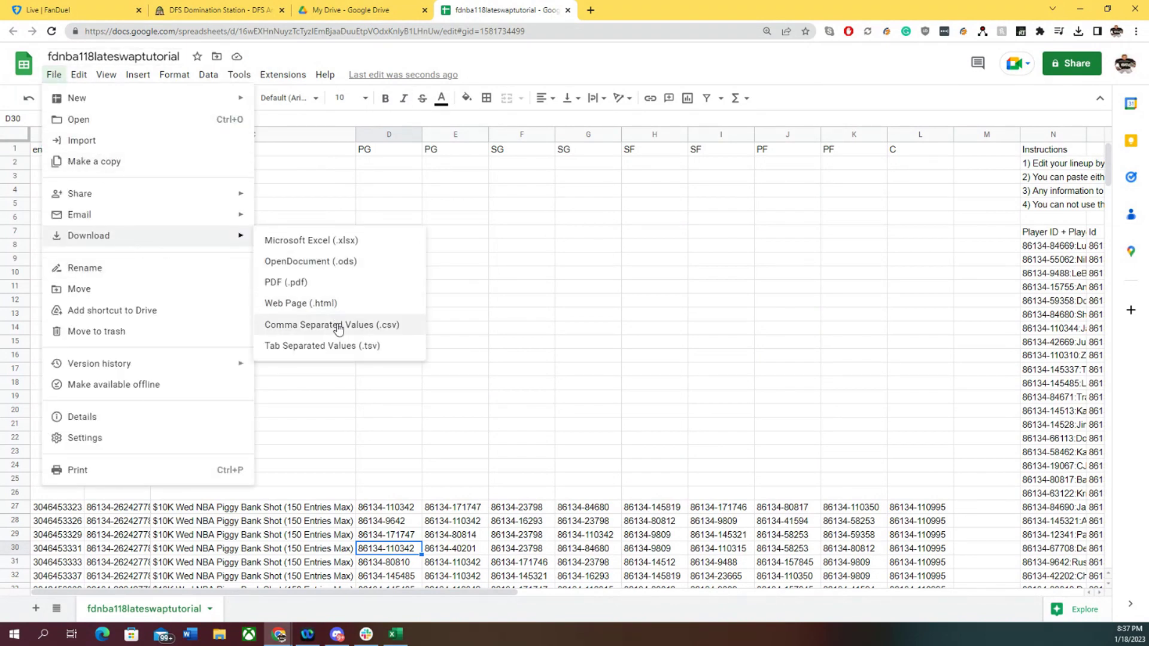
pyautogui.click(338, 328)
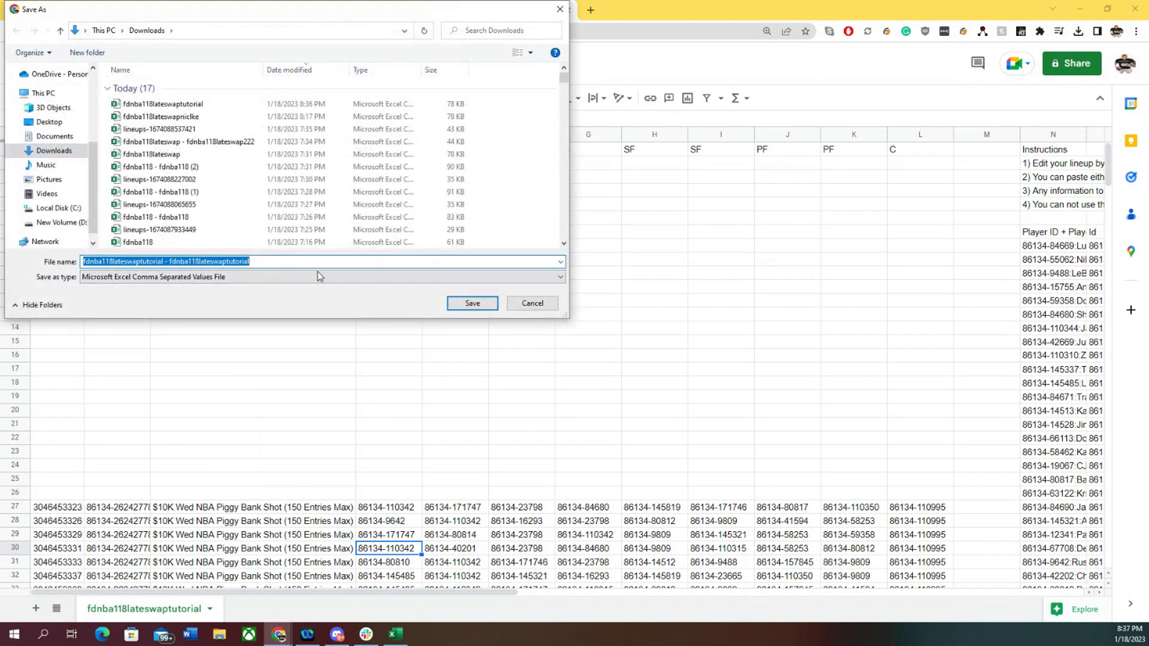
pyautogui.click(476, 307)
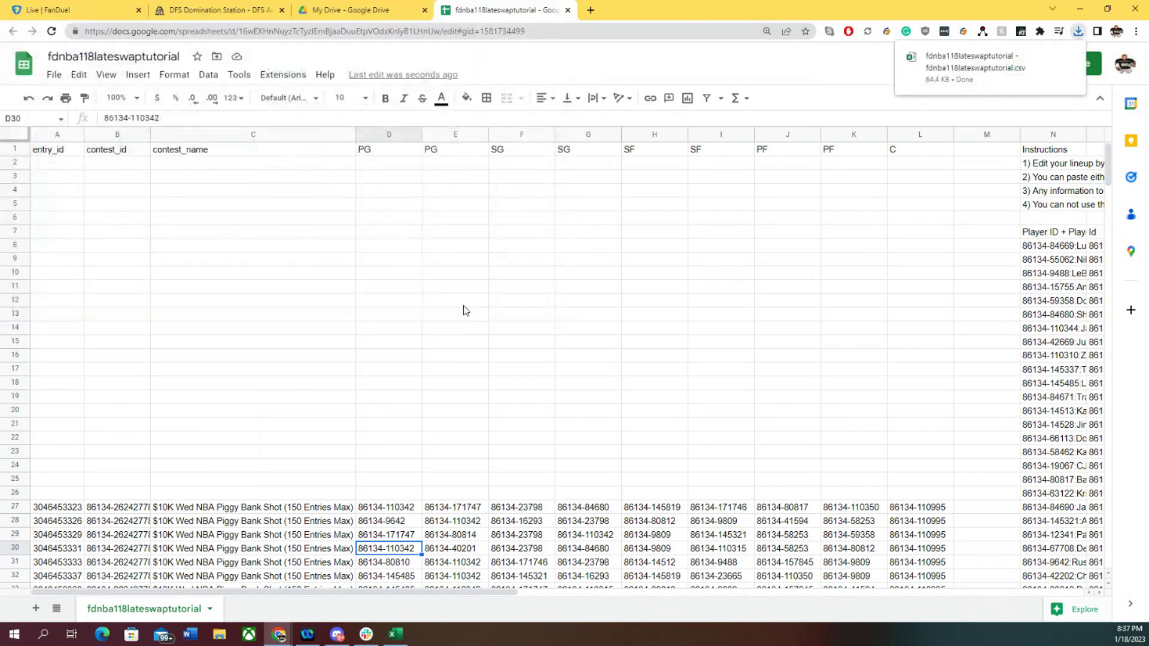
# Step: Upload the edited entries CSV into Domination Station and review the 150 late-swap lineups
pyautogui.click(225, 13)
pyautogui.click(531, 262)
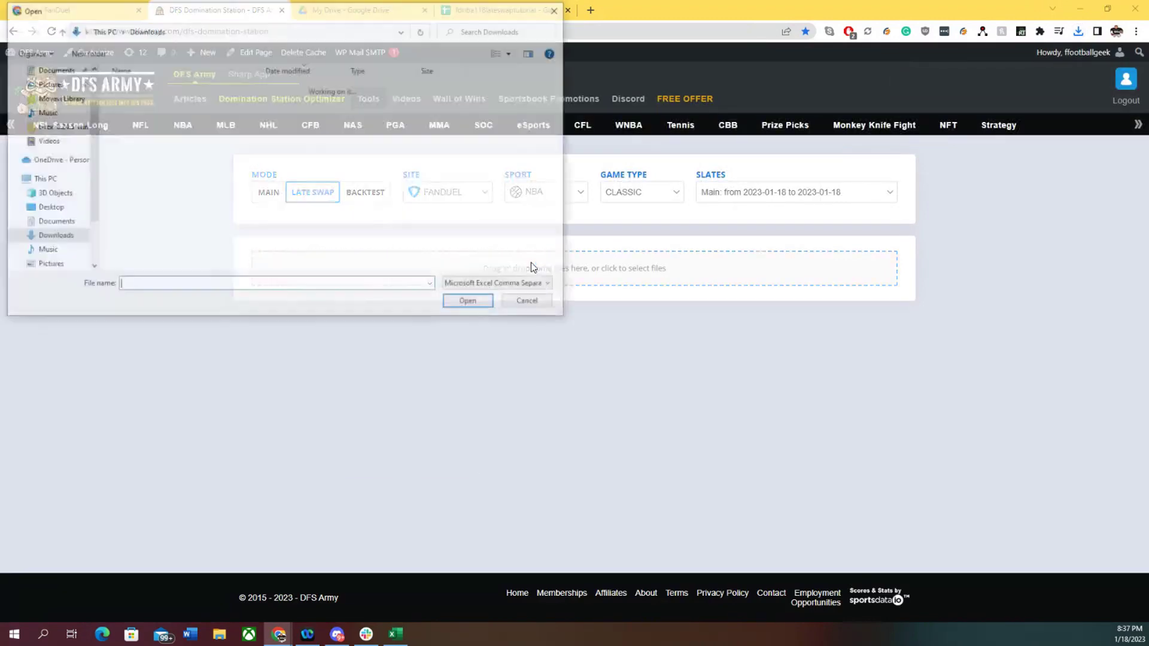
pyautogui.click(207, 106)
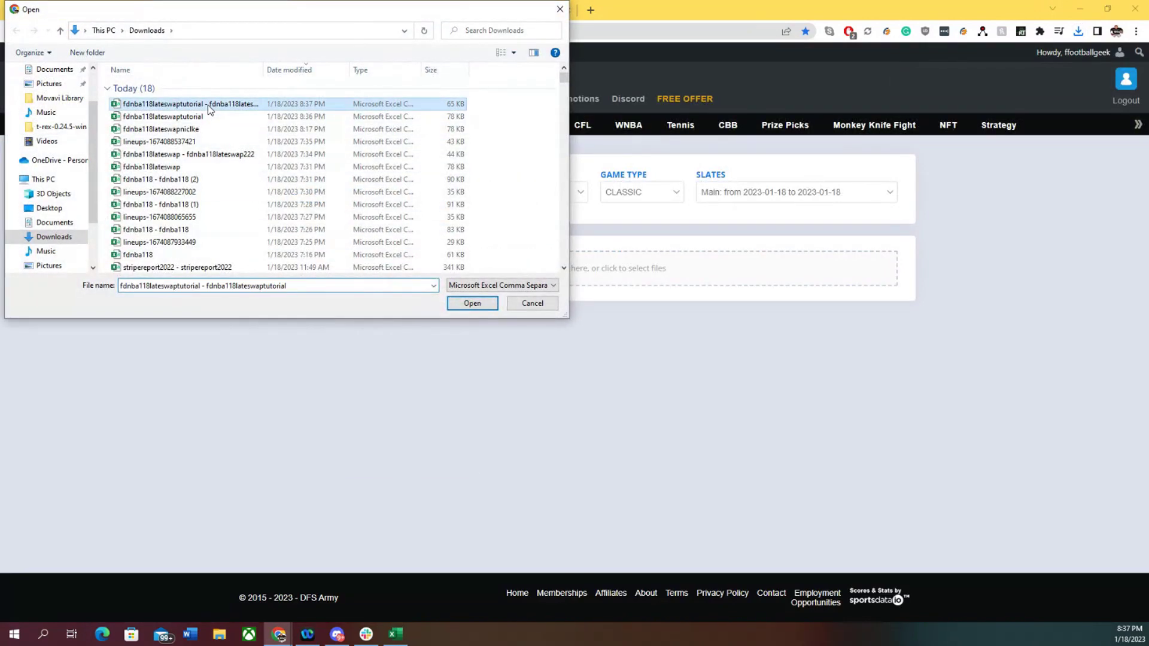
pyautogui.click(470, 304)
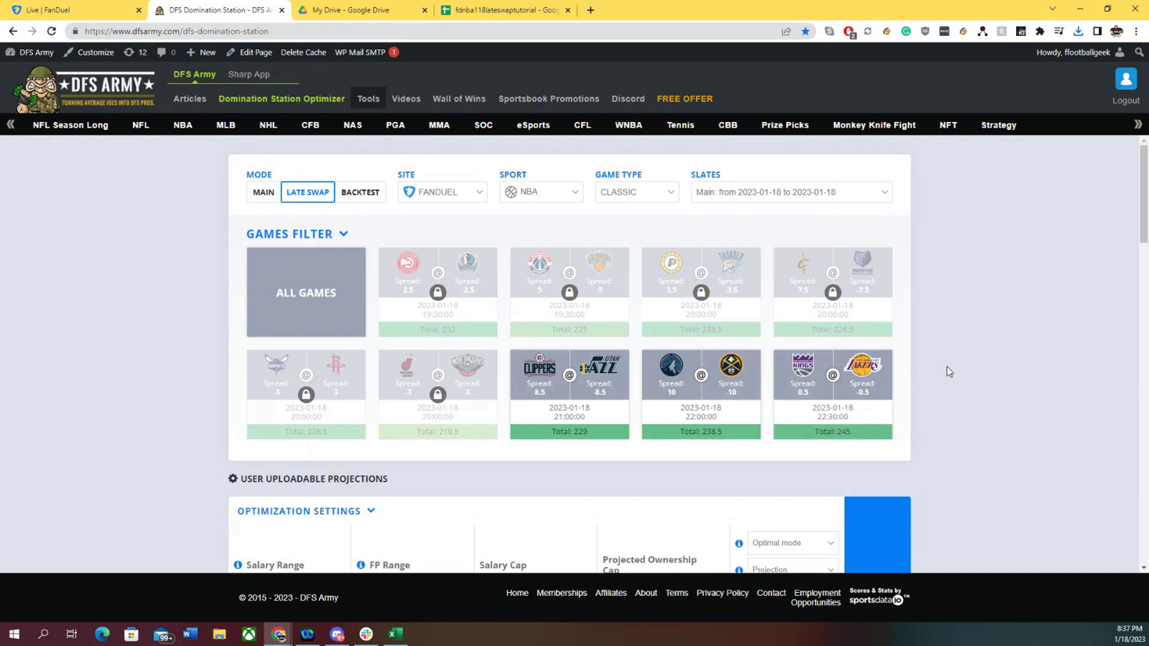
pyautogui.scroll(-3, 858, 406)
pyautogui.scroll(-10, 1015, 367)
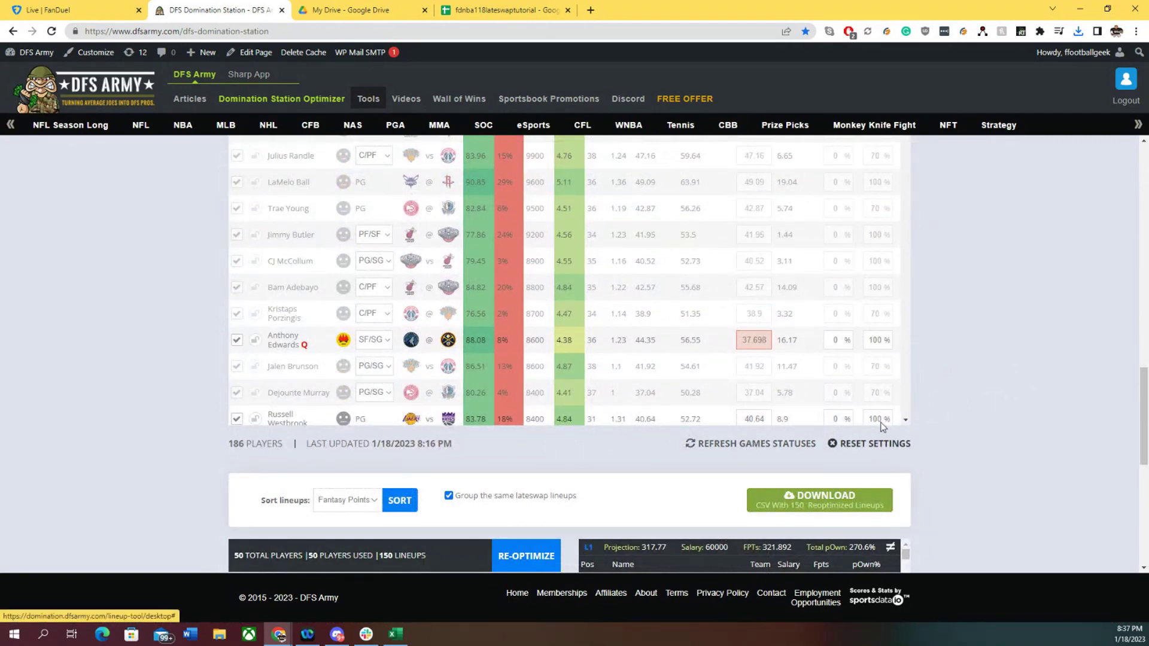
pyautogui.click(740, 453)
pyautogui.scroll(5, 544, 336)
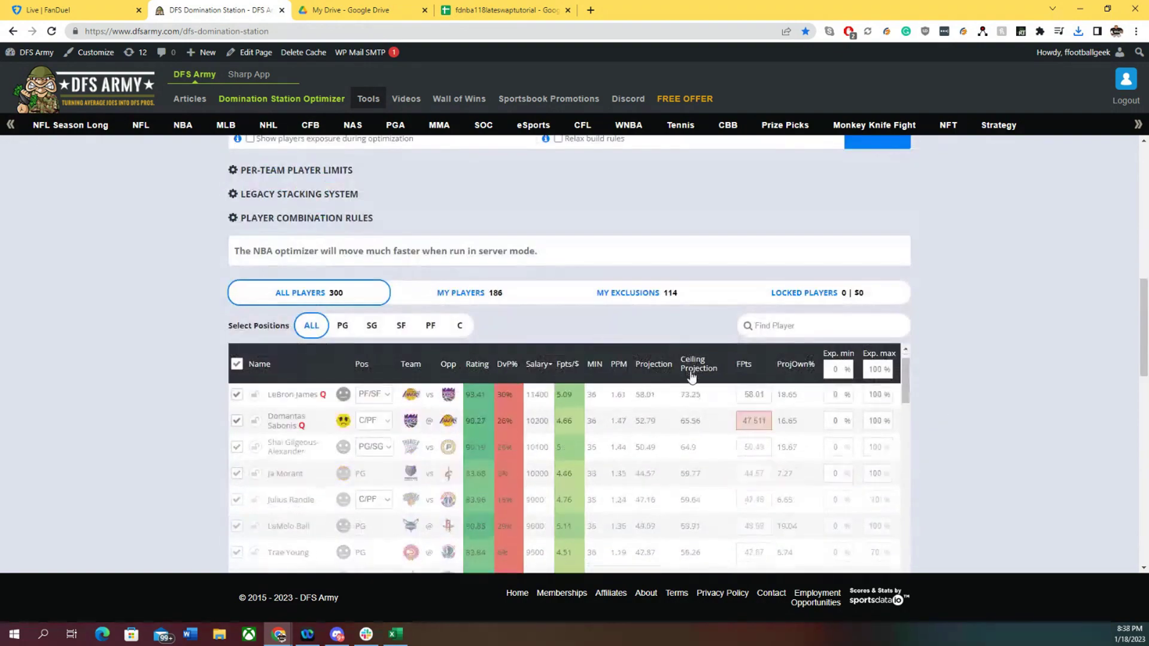
pyautogui.scroll(-2, 657, 397)
pyautogui.scroll(2, 657, 397)
pyautogui.scroll(-3, 220, 402)
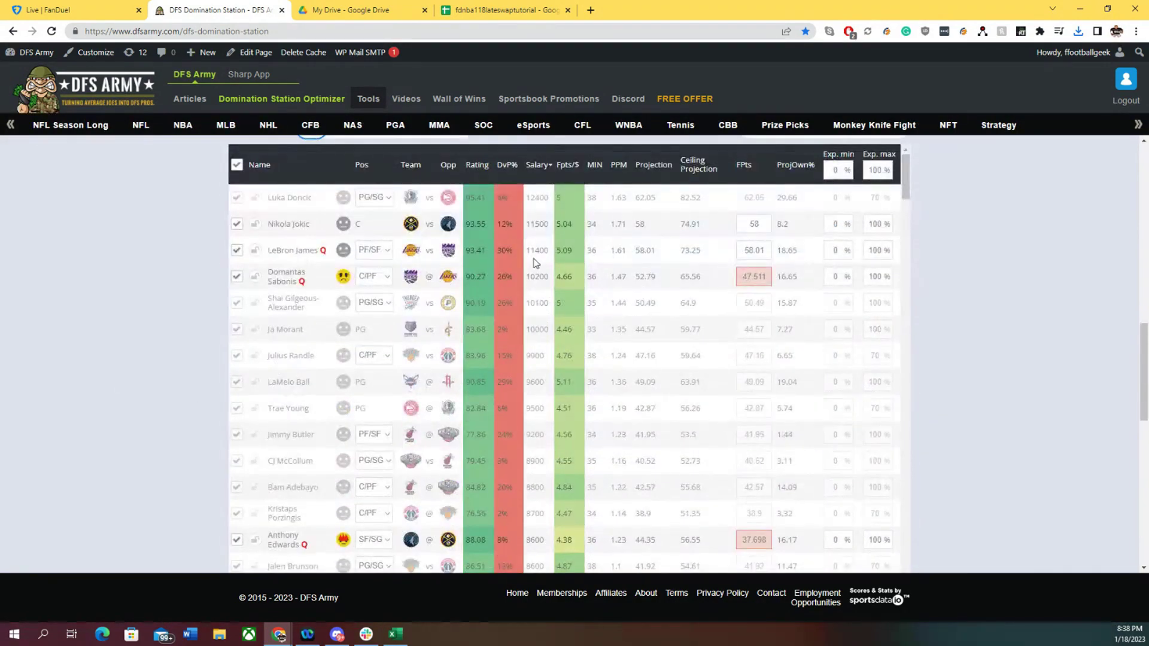
pyautogui.scroll(-9, 359, 353)
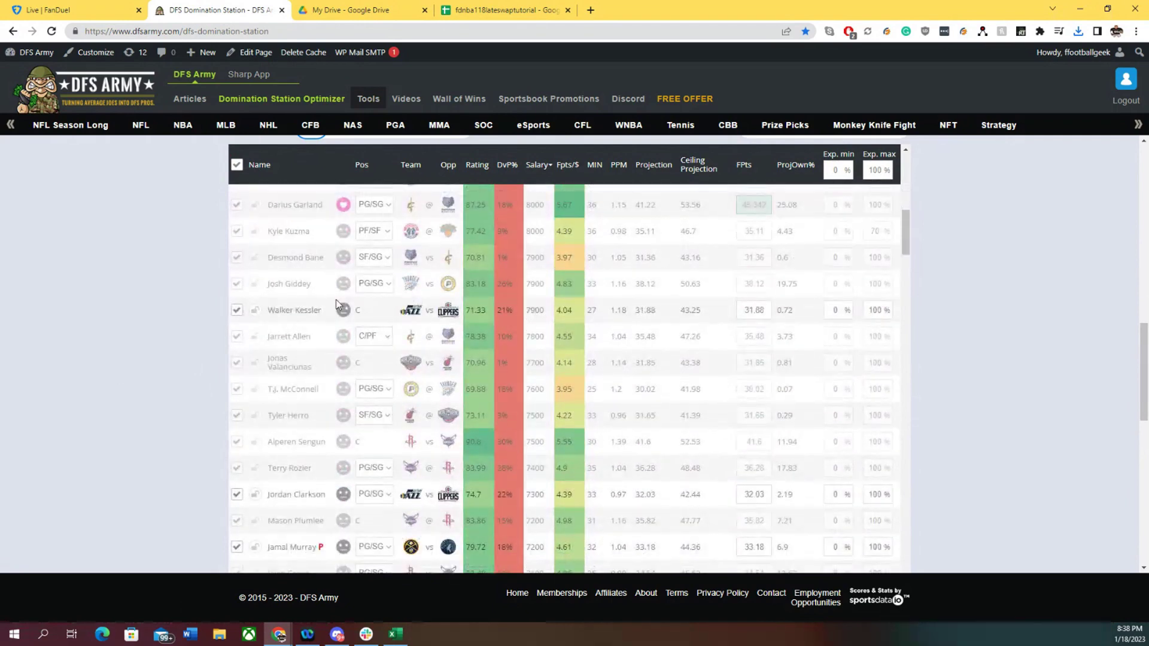
pyautogui.scroll(-3, 359, 353)
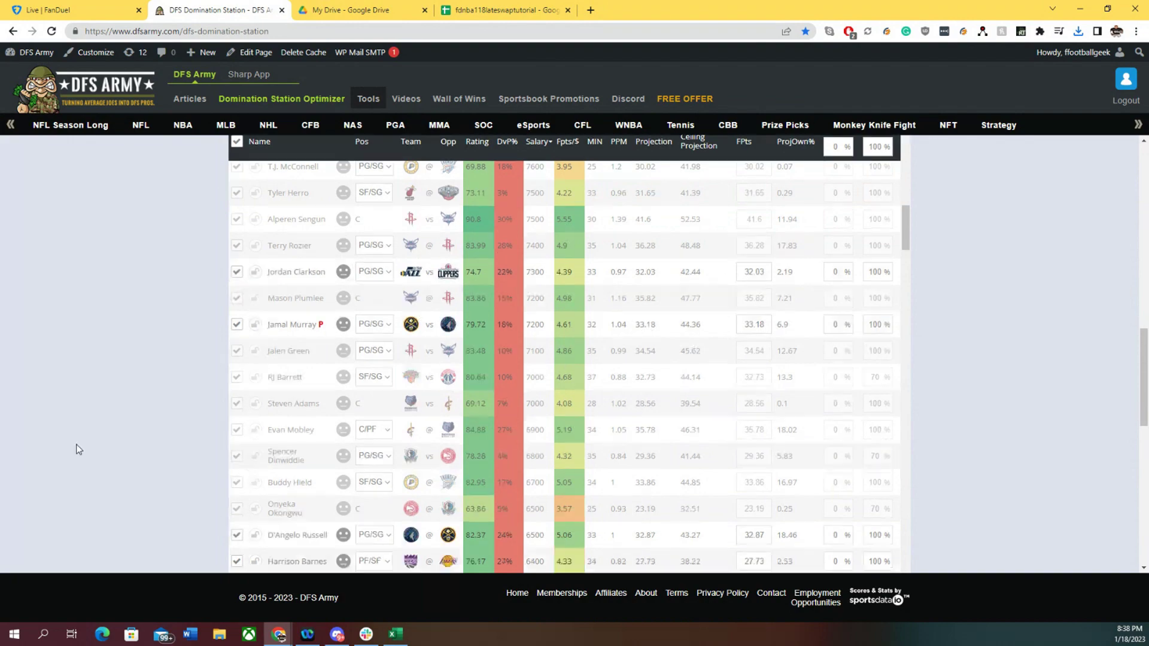
pyautogui.scroll(-1, 172, 384)
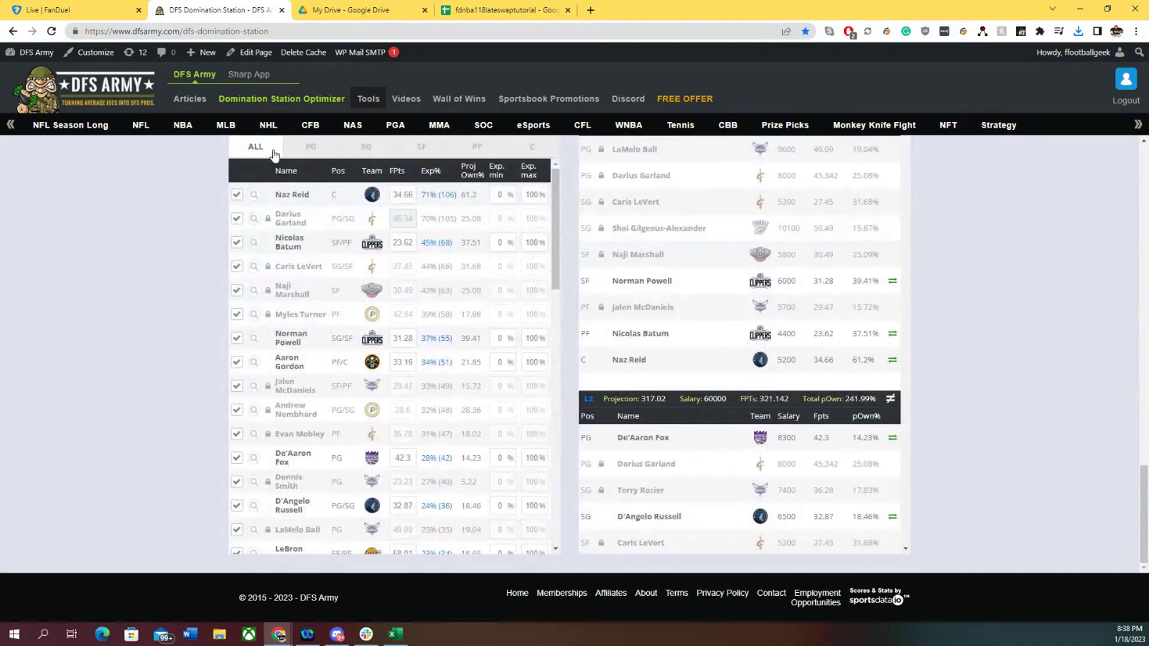
pyautogui.scroll(3, 394, 295)
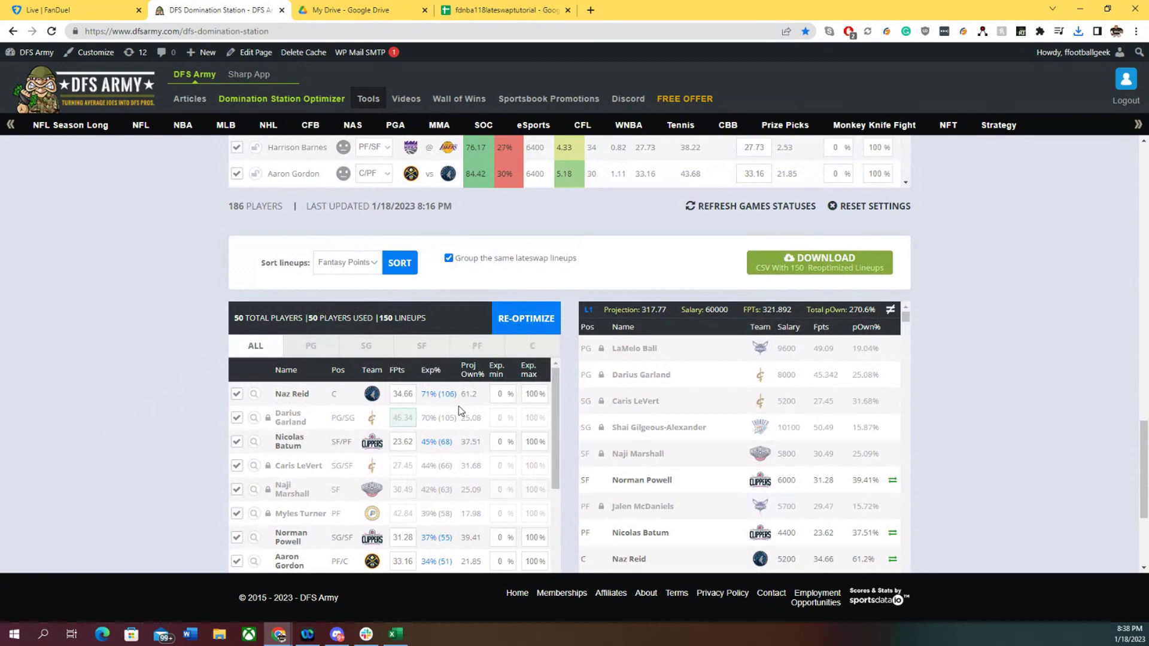
pyautogui.scroll(-3, 405, 399)
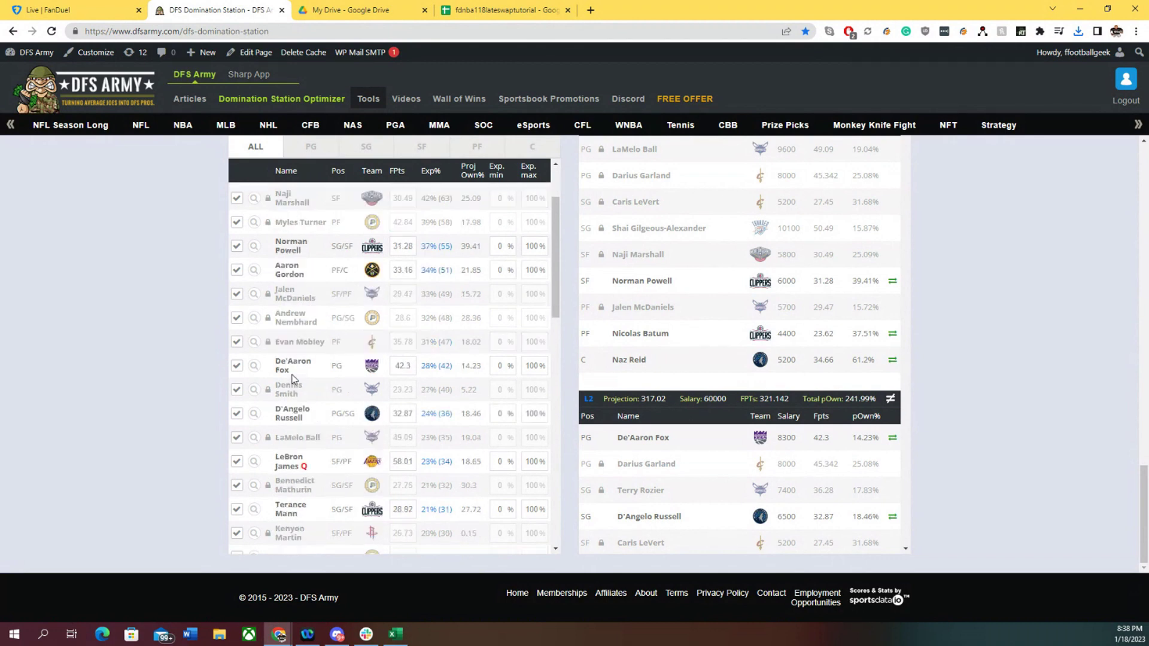
pyautogui.scroll(-10, 292, 365)
pyautogui.scroll(-3, 296, 460)
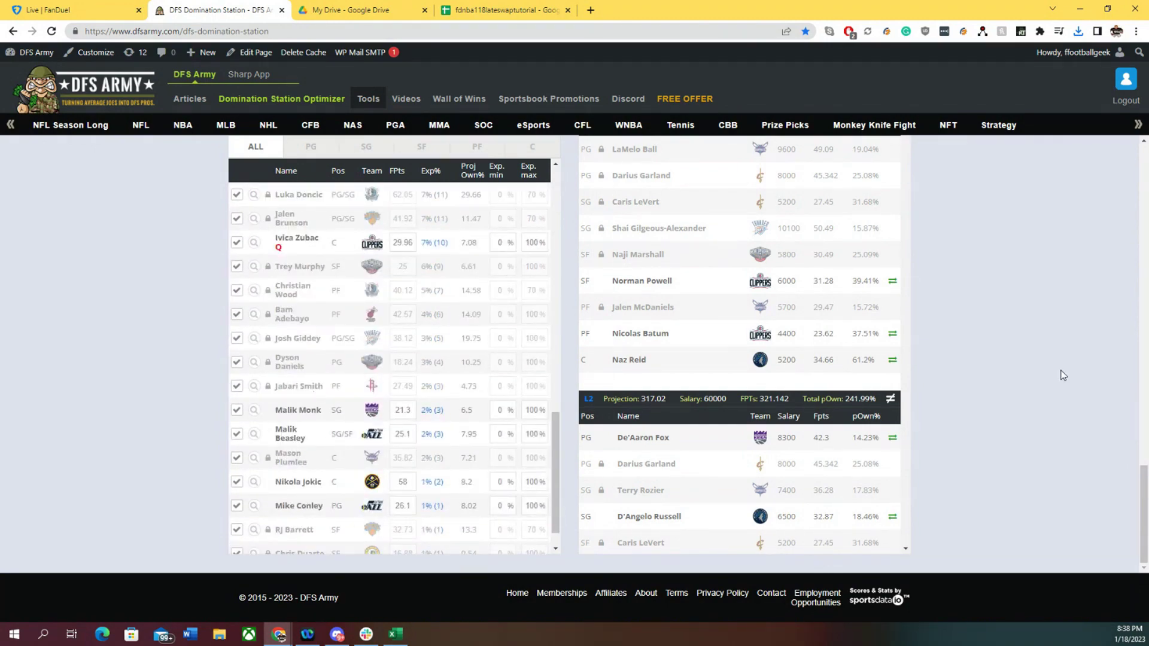
pyautogui.scroll(10, 1063, 375)
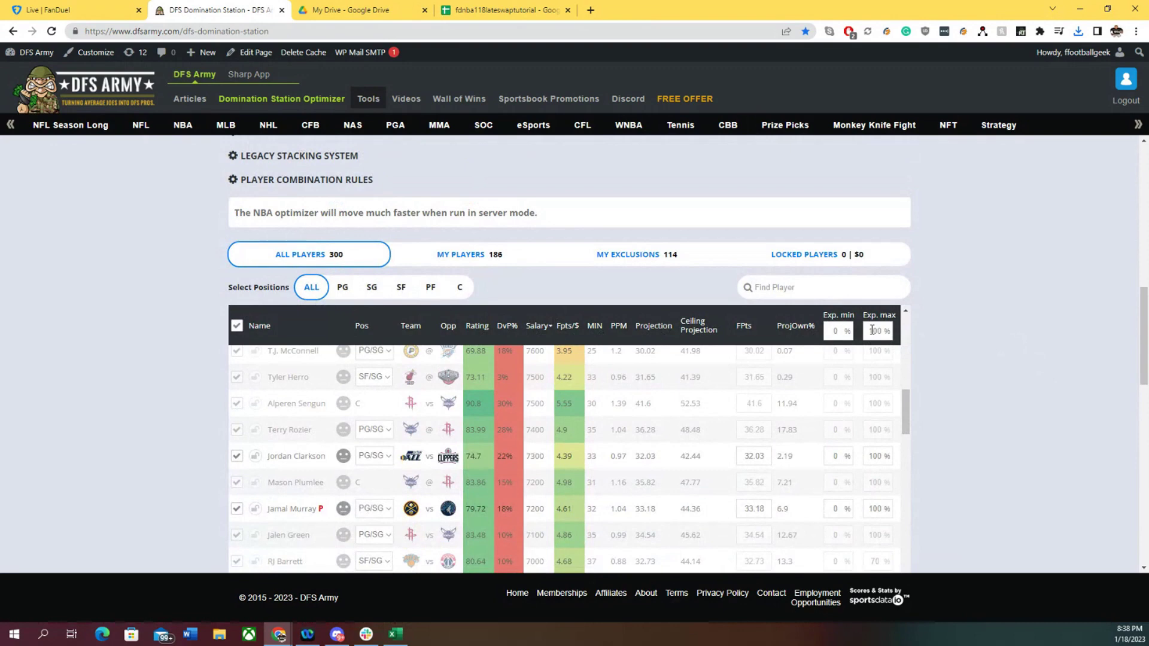
pyautogui.scroll(-6, 954, 325)
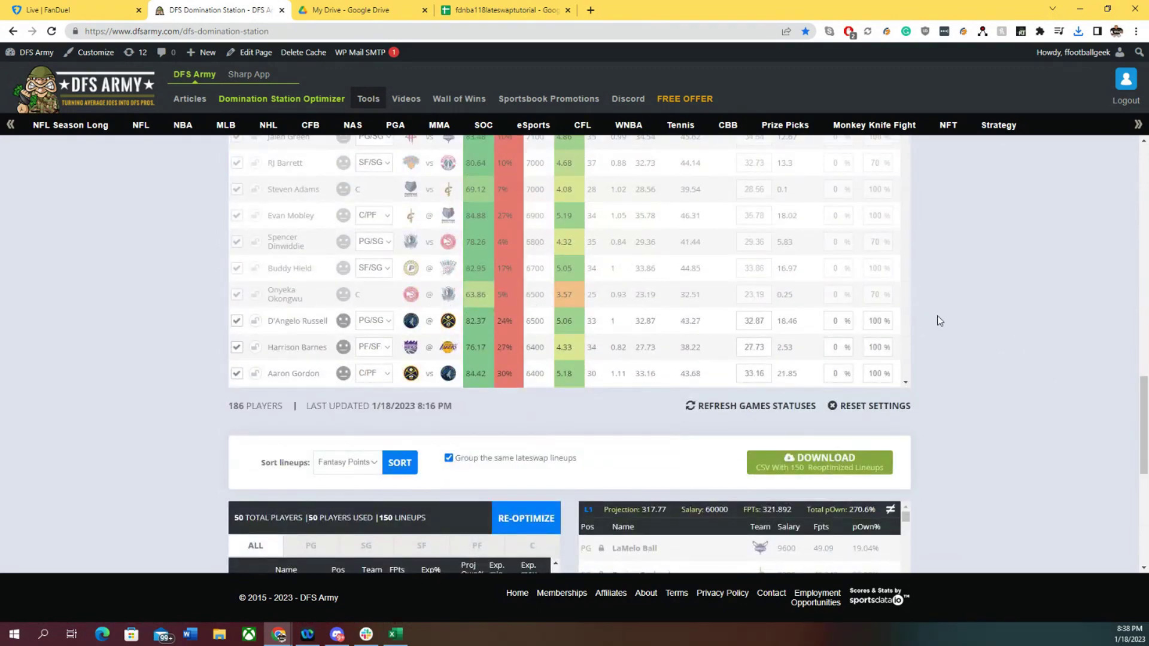
pyautogui.scroll(-3, 527, 480)
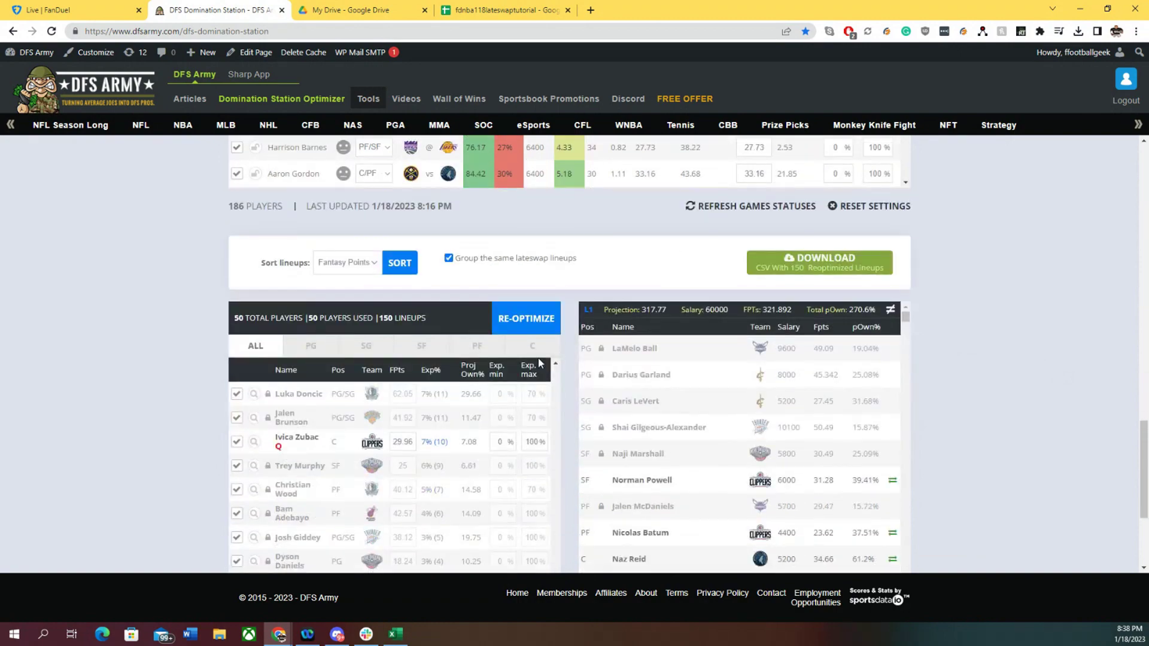
pyautogui.scroll(7, 926, 328)
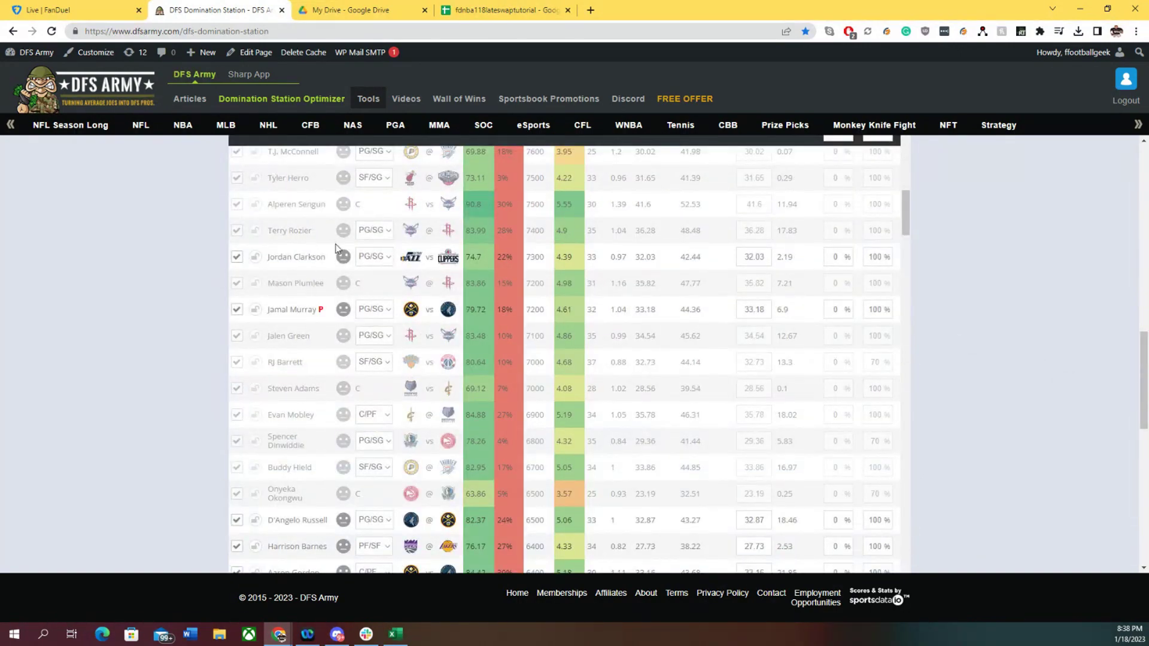
pyautogui.scroll(-6, 318, 355)
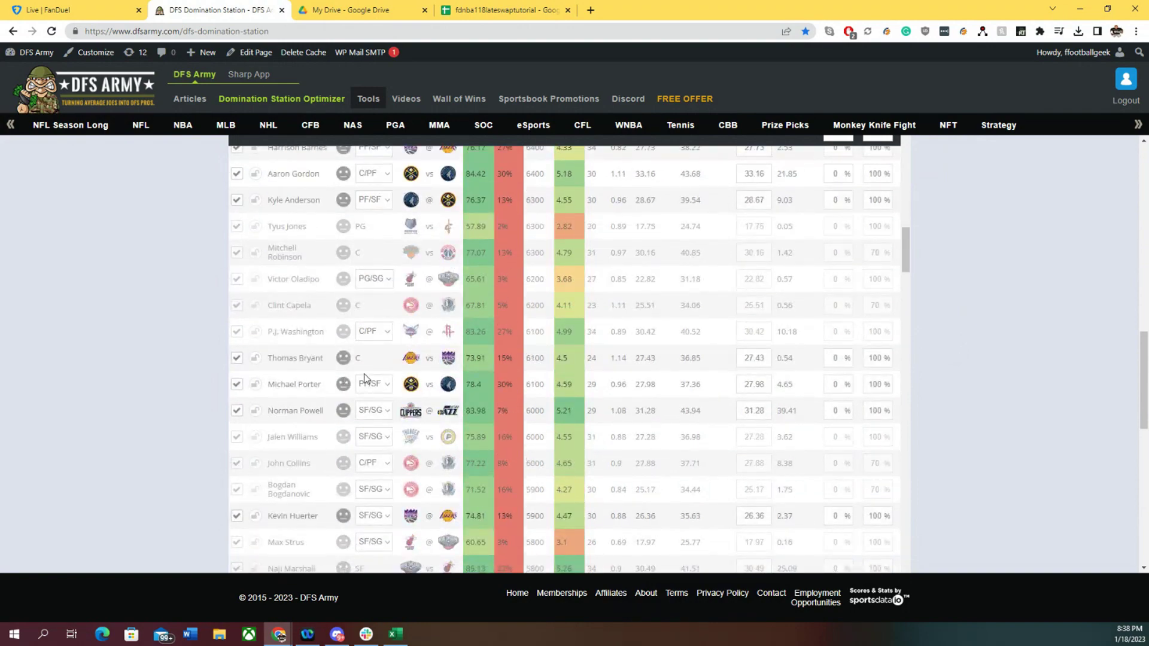
pyautogui.scroll(-6, 365, 383)
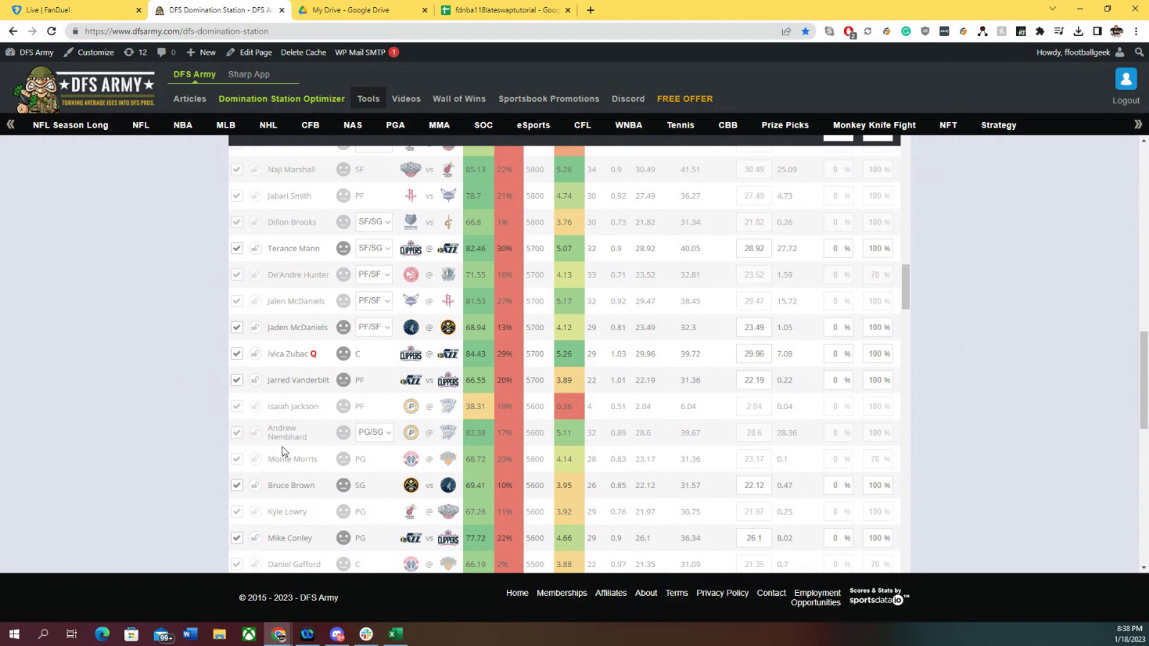
pyautogui.scroll(-6, 300, 469)
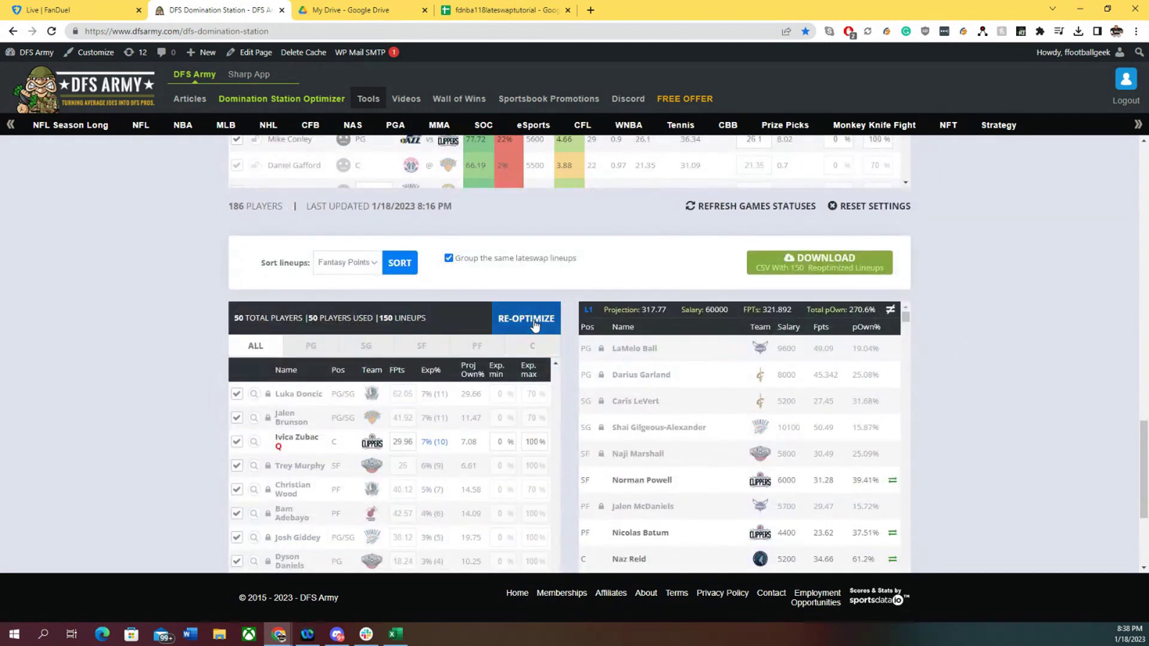
# Step: Re-optimize the 150 late-swap lineups and scroll through the results
pyautogui.click(534, 325)
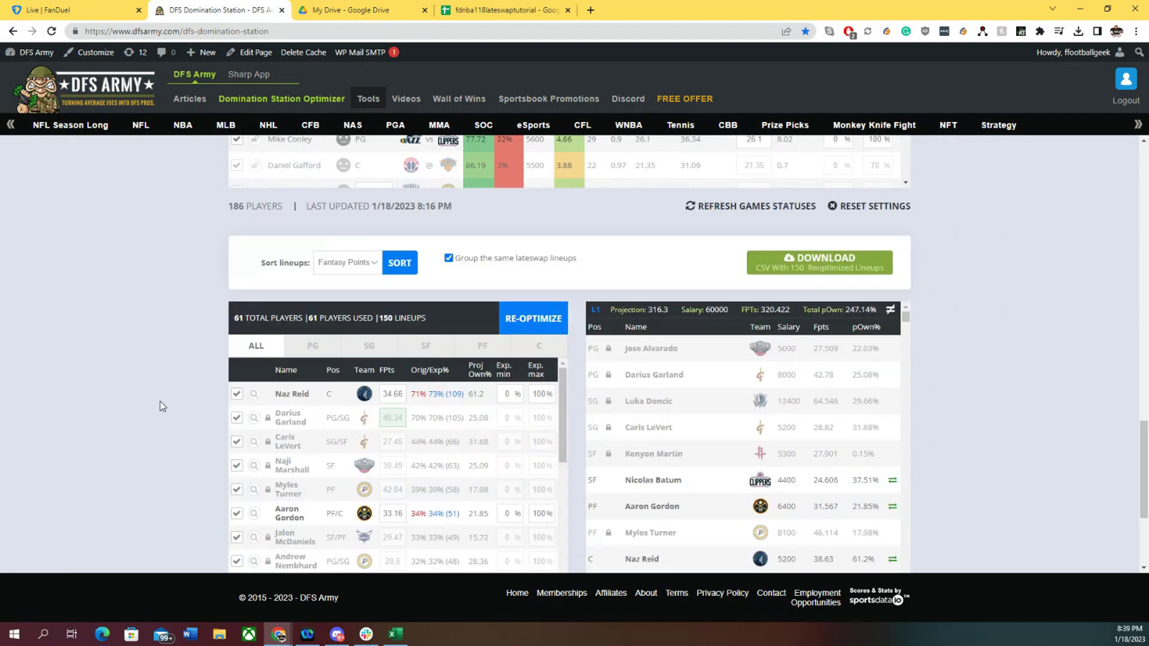
pyautogui.scroll(-3, 162, 406)
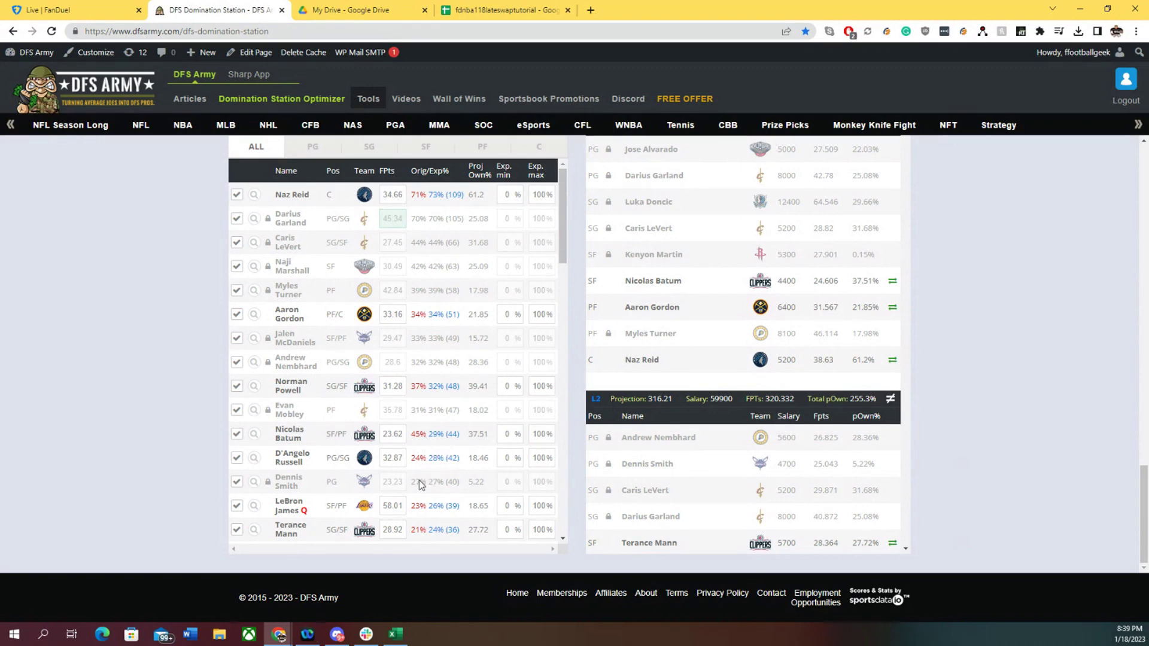
pyautogui.scroll(-12, 419, 480)
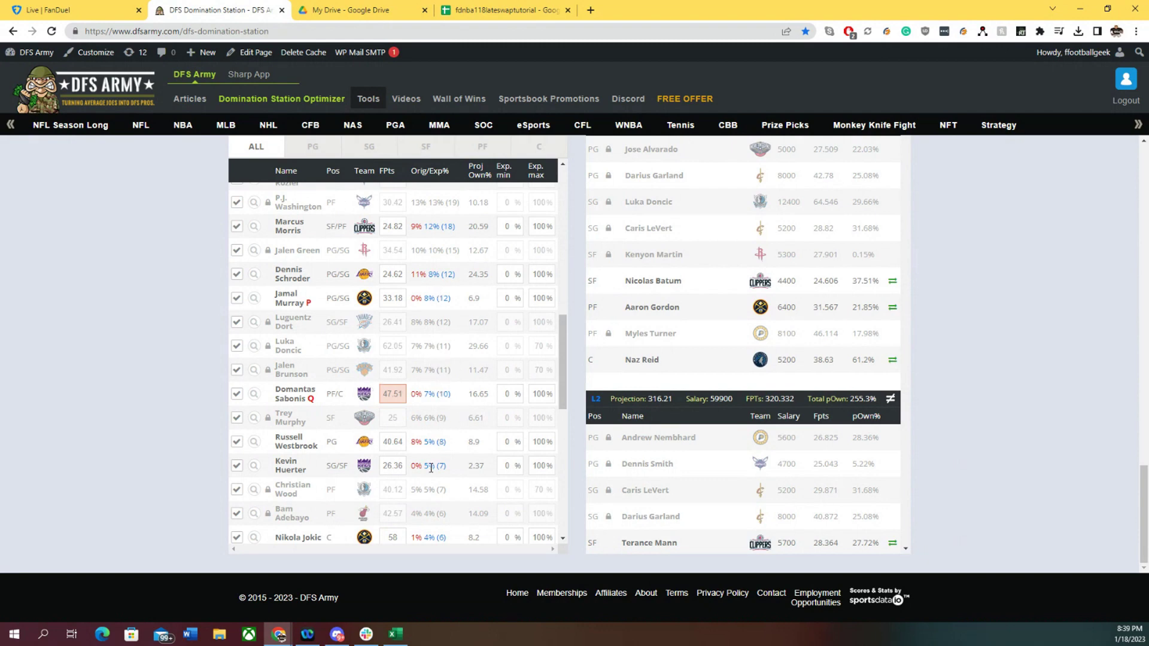
pyautogui.scroll(-3, 433, 473)
pyautogui.scroll(3, 455, 422)
pyautogui.scroll(-3, 450, 418)
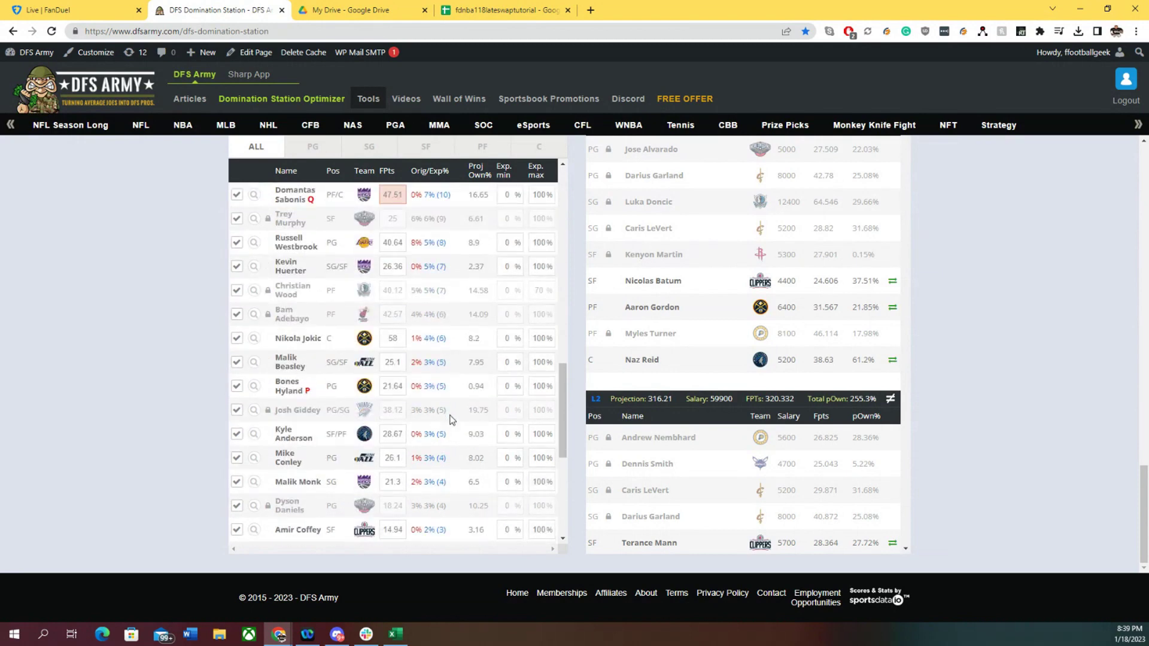
pyautogui.scroll(-3, 452, 422)
pyautogui.scroll(-2, 446, 437)
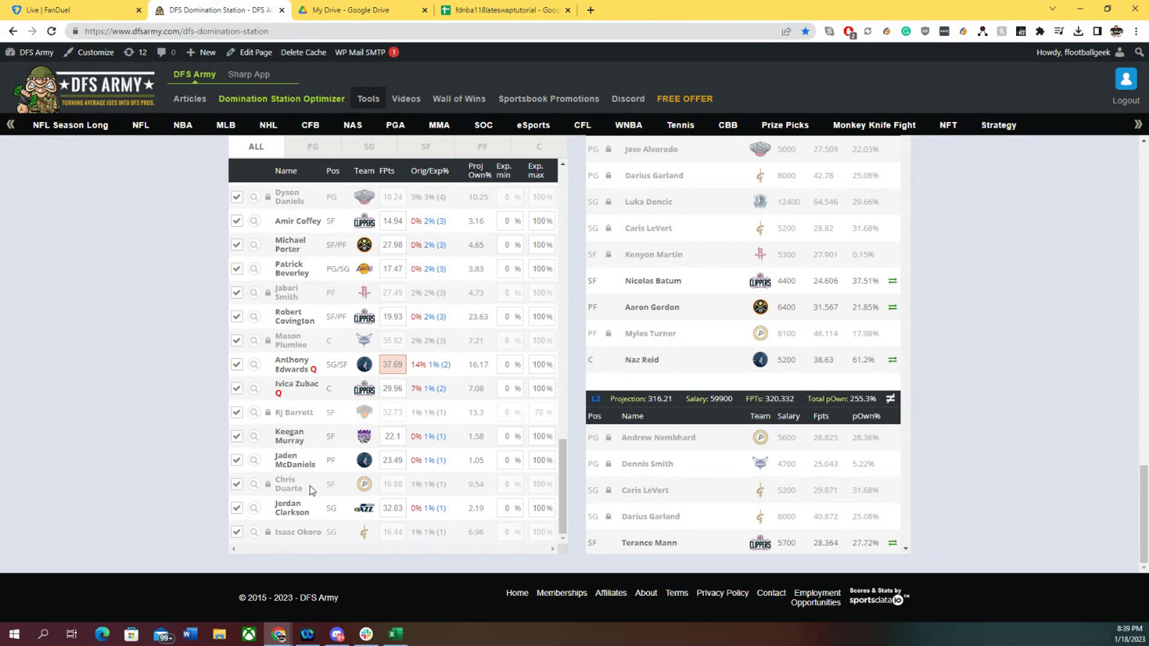
pyautogui.scroll(10, 480, 479)
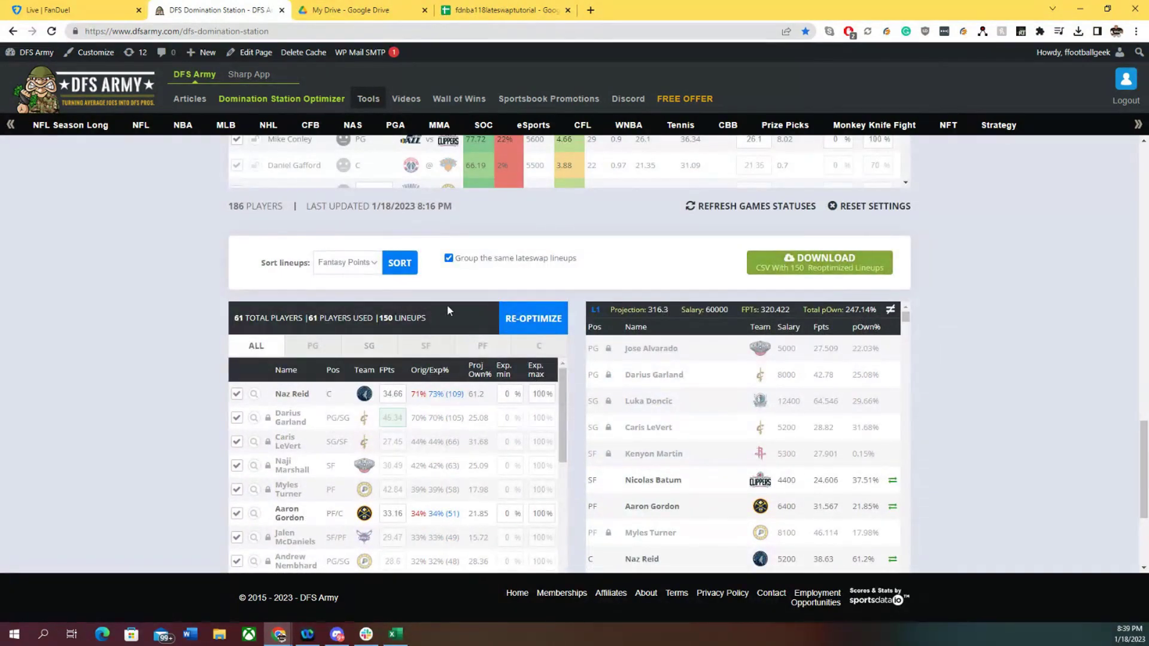
# Step: Save the CSV of the 150 re-optimized lineups to Downloads
pyautogui.click(807, 268)
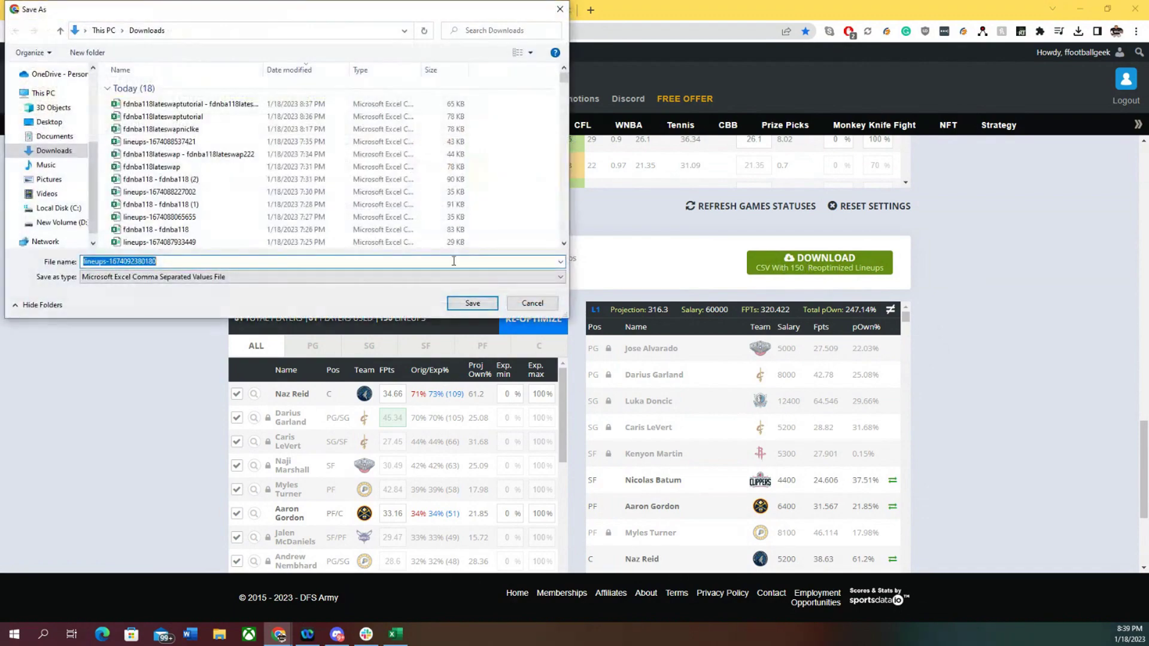
pyautogui.click(453, 306)
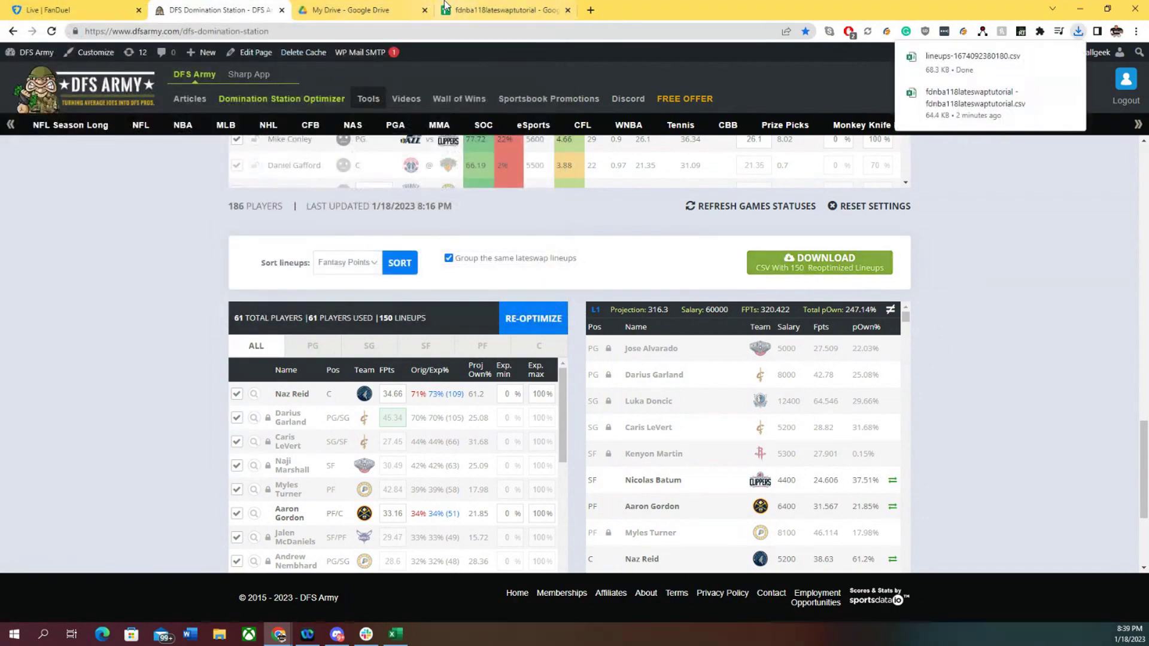
pyautogui.click(93, 12)
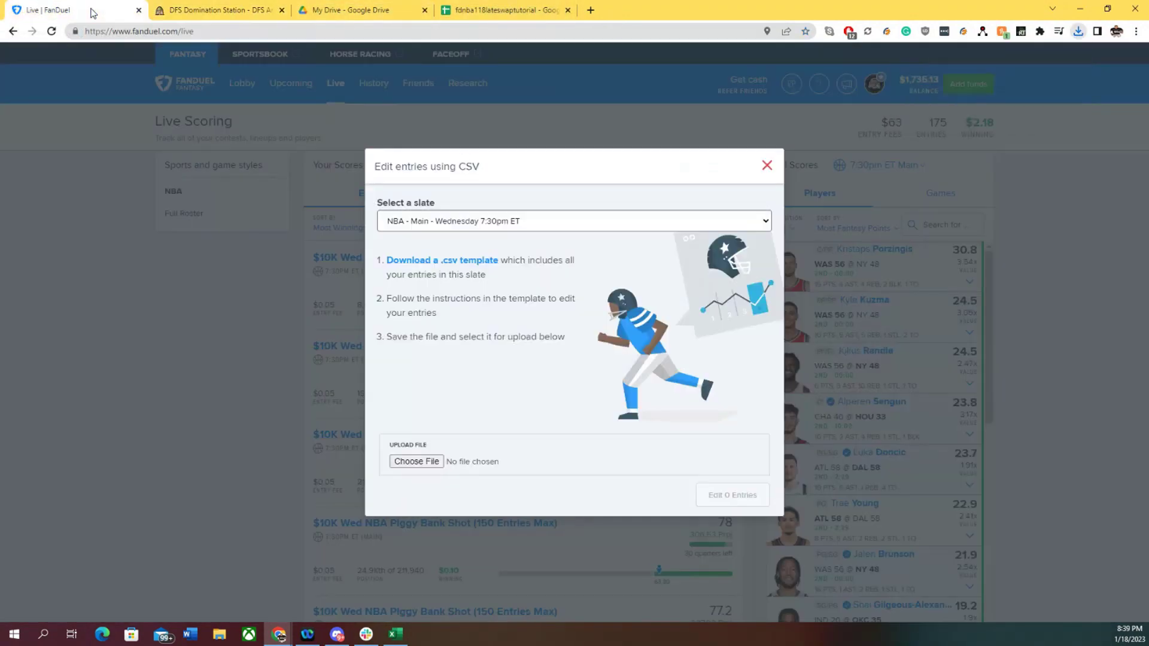
pyautogui.click(425, 462)
pyautogui.click(152, 104)
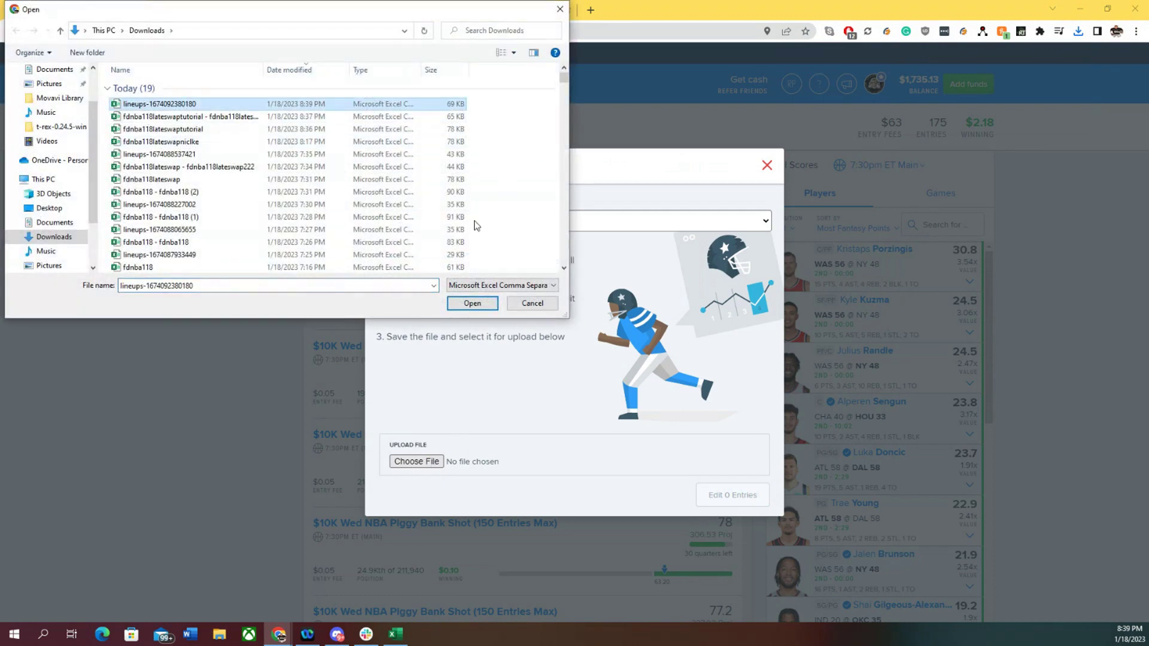
pyautogui.click(472, 303)
pyautogui.click(729, 498)
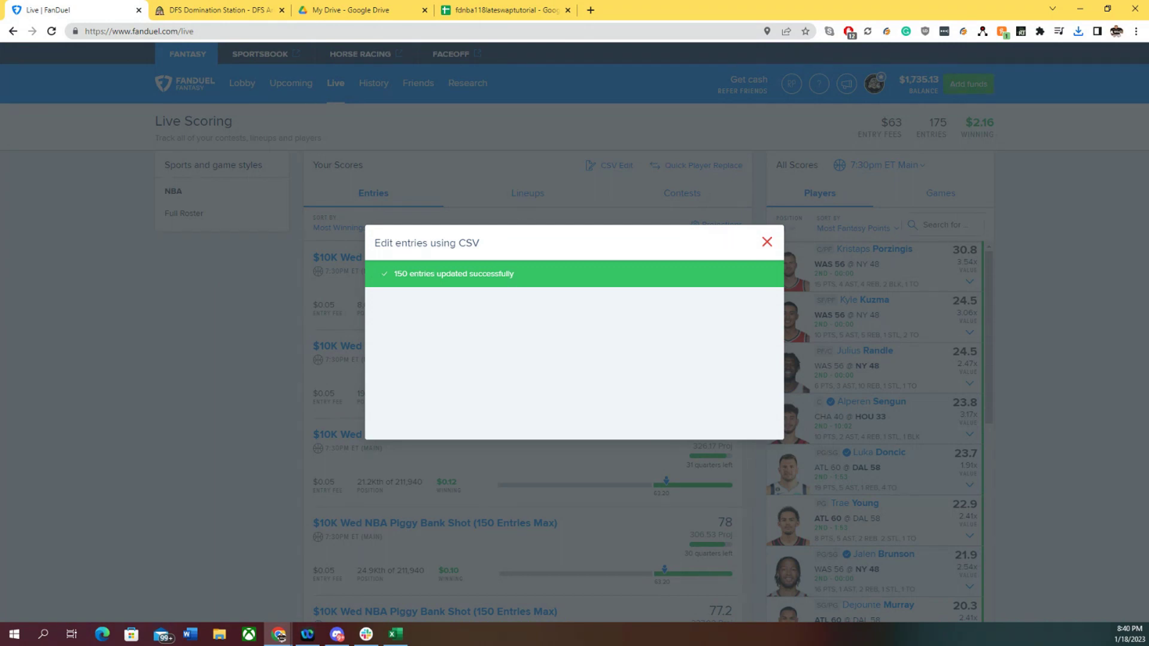
# Step: View the fdnba118lateswaptutorial sheet, then go back to the Domination Station optimizer
pyautogui.click(468, 7)
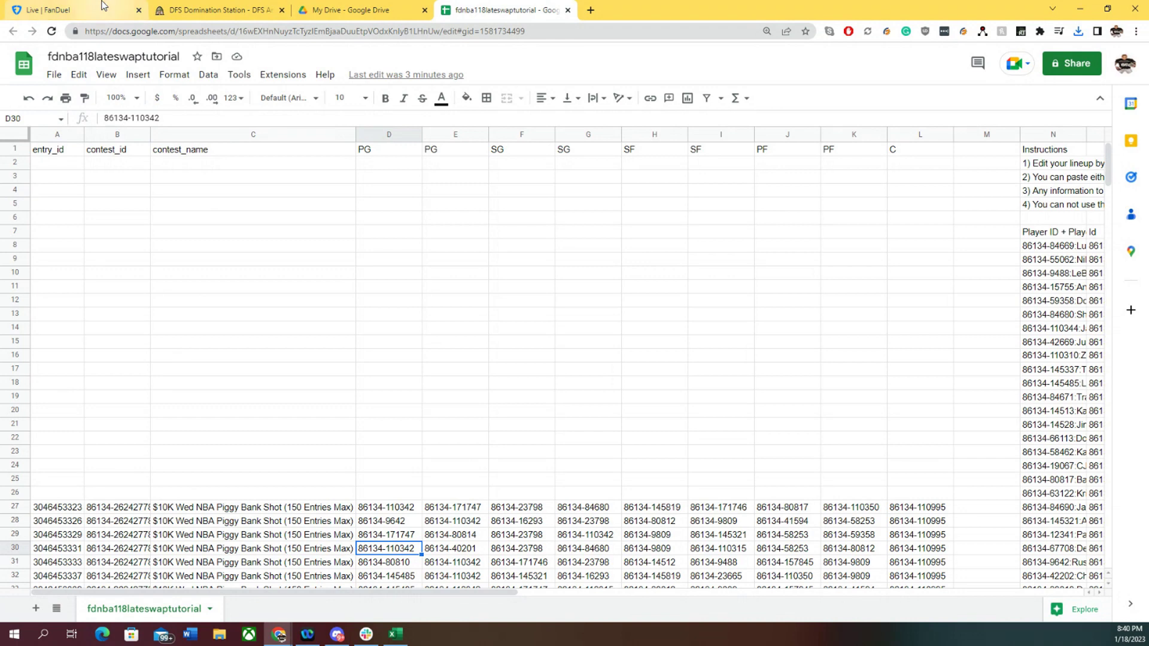
pyautogui.click(204, 10)
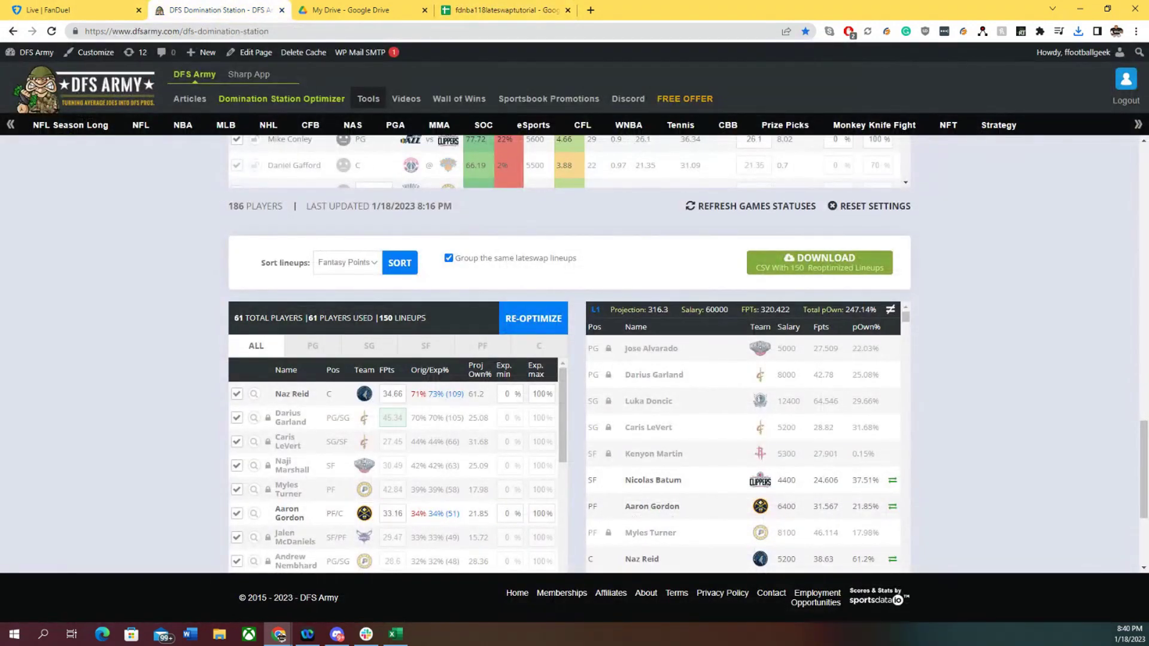